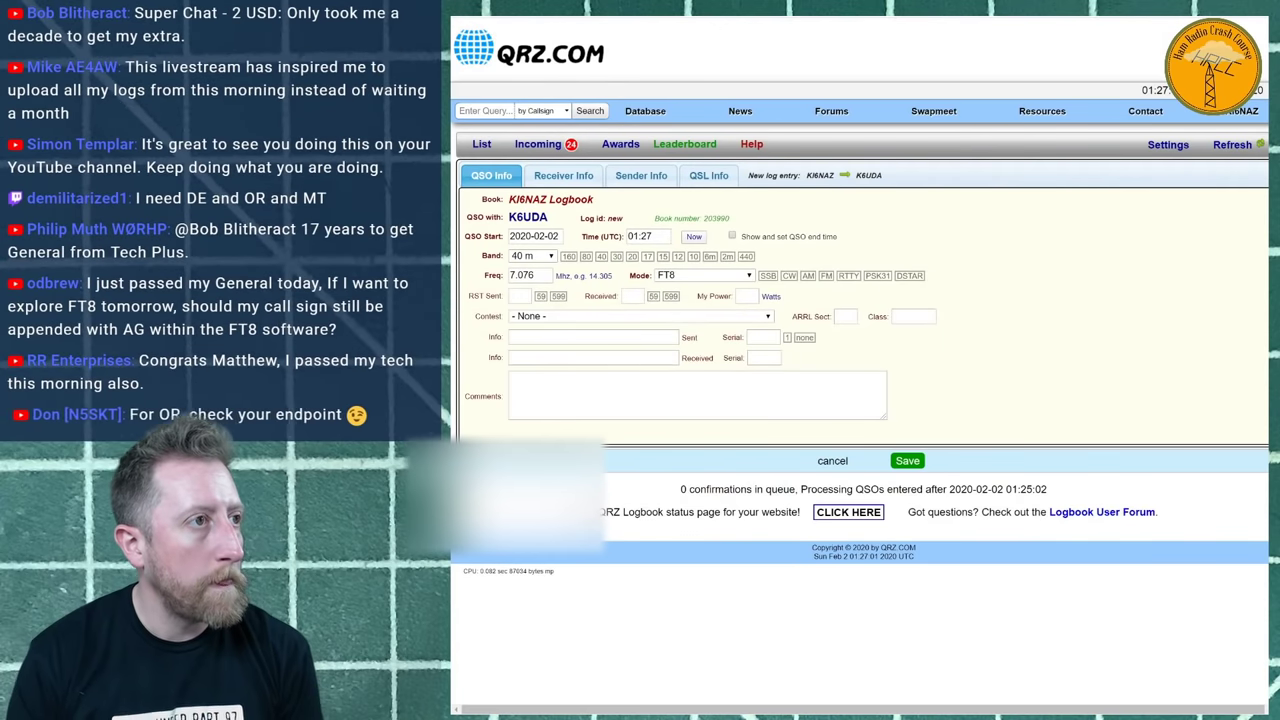
# - Open the logbook settings and inspect the LoTW access status and the Download from LoTW prompt, dismissing it without entering a password
pyautogui.click(1170, 146)
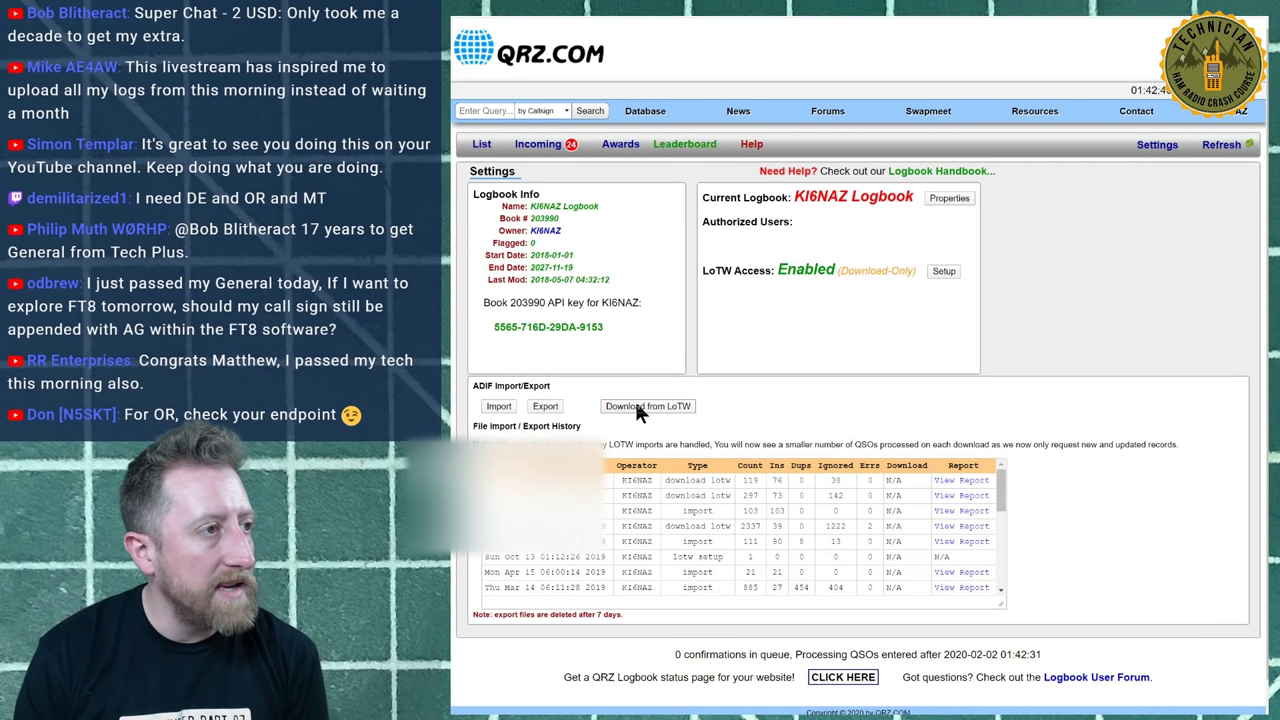
pyautogui.click(676, 408)
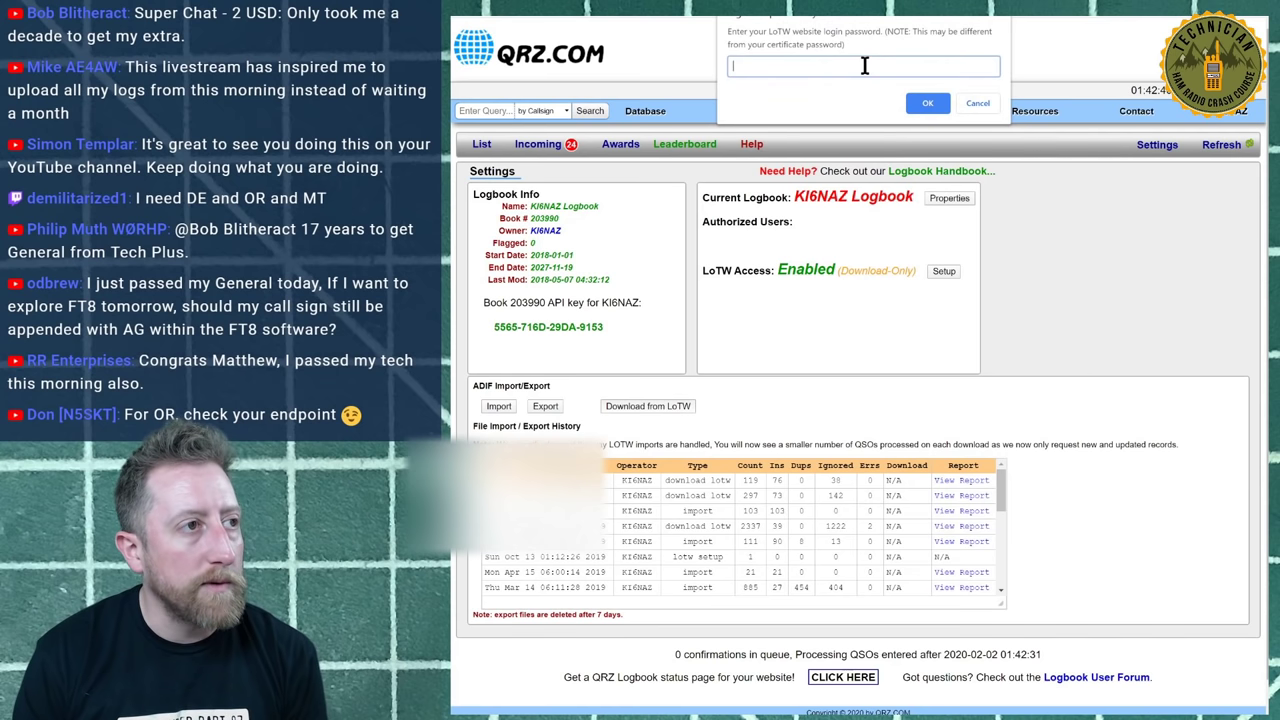
pyautogui.click(978, 104)
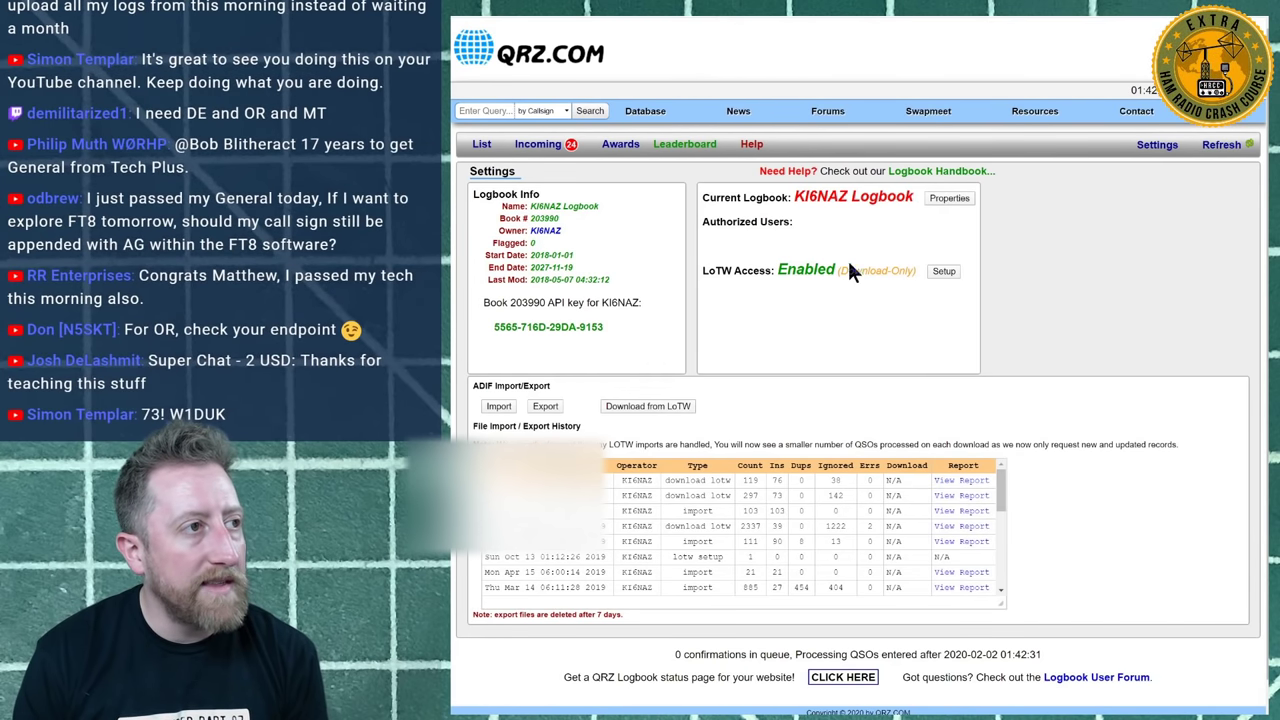
pyautogui.moveTo(700, 272); pyautogui.dragTo(964, 263)
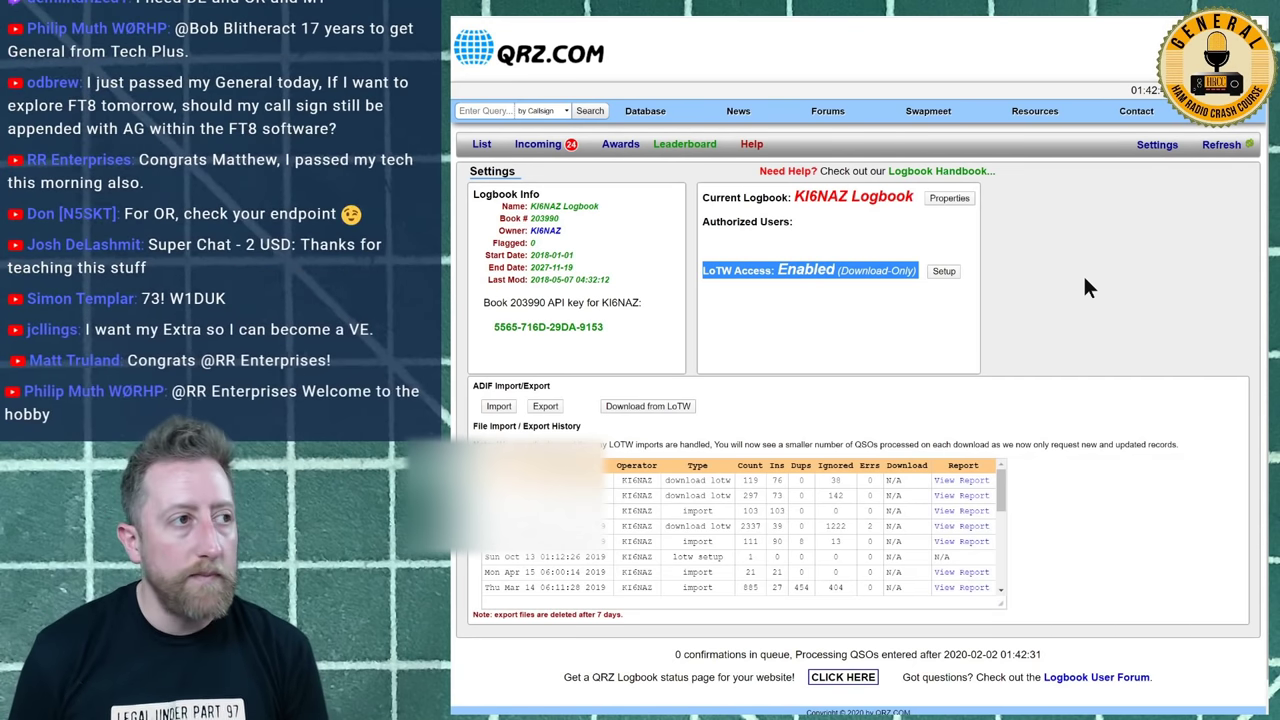
pyautogui.click(640, 406)
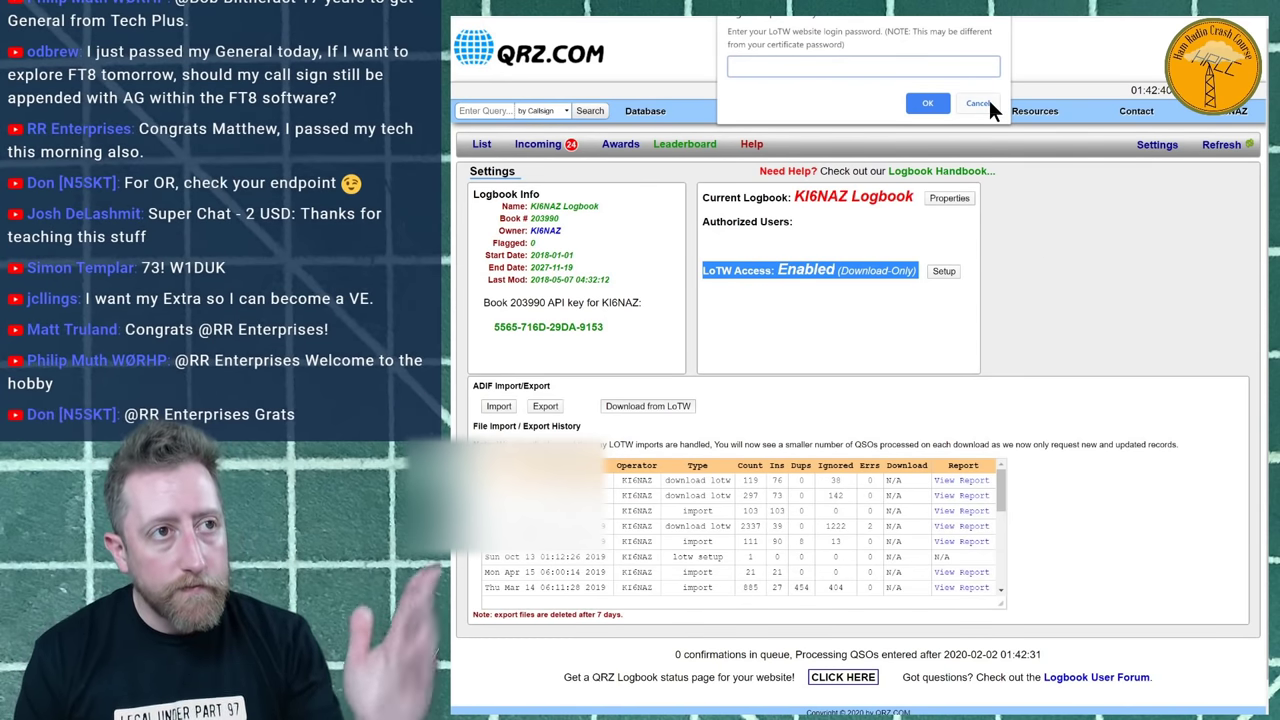
pyautogui.click(989, 100)
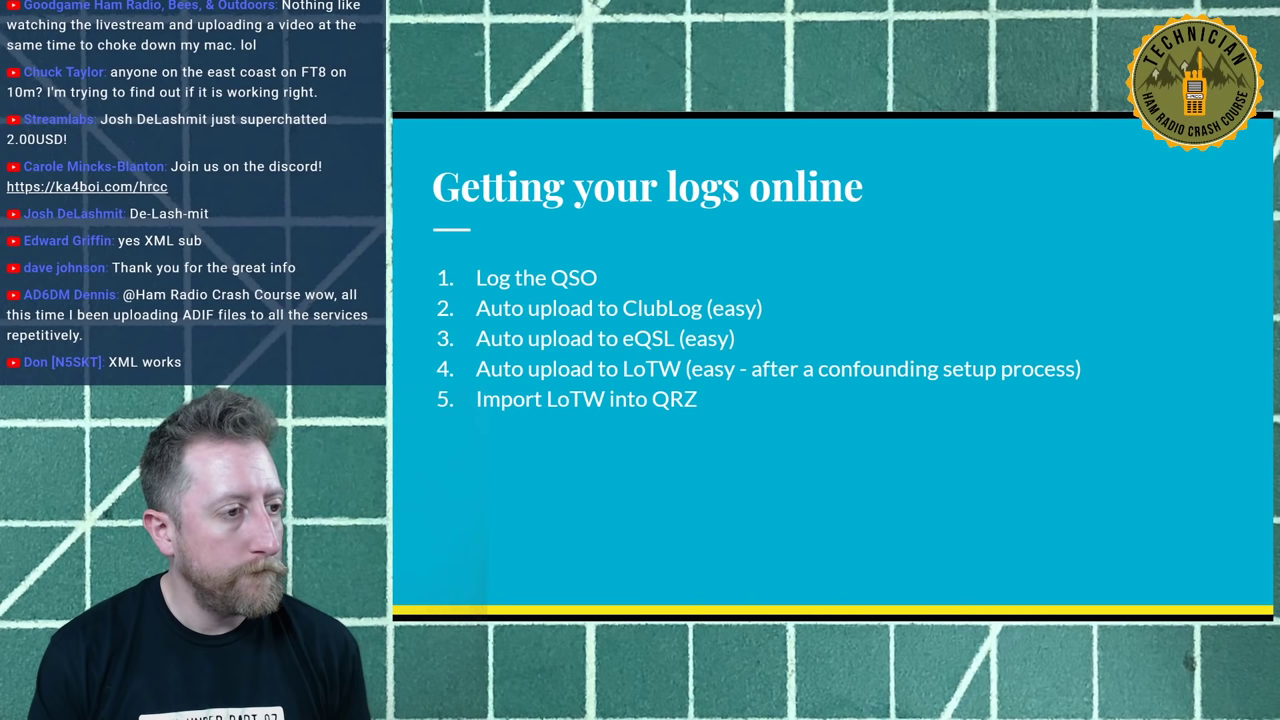
pyautogui.press('Right')
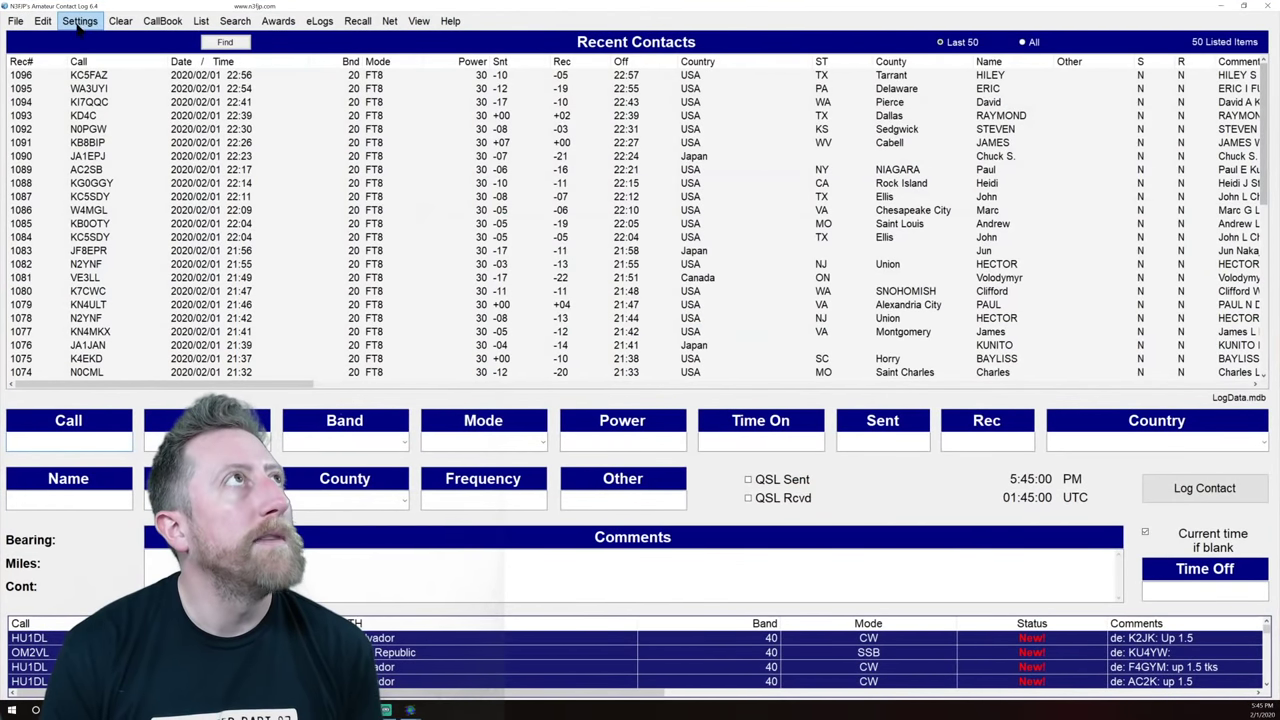
pyautogui.click(79, 22)
pyautogui.click(90, 40)
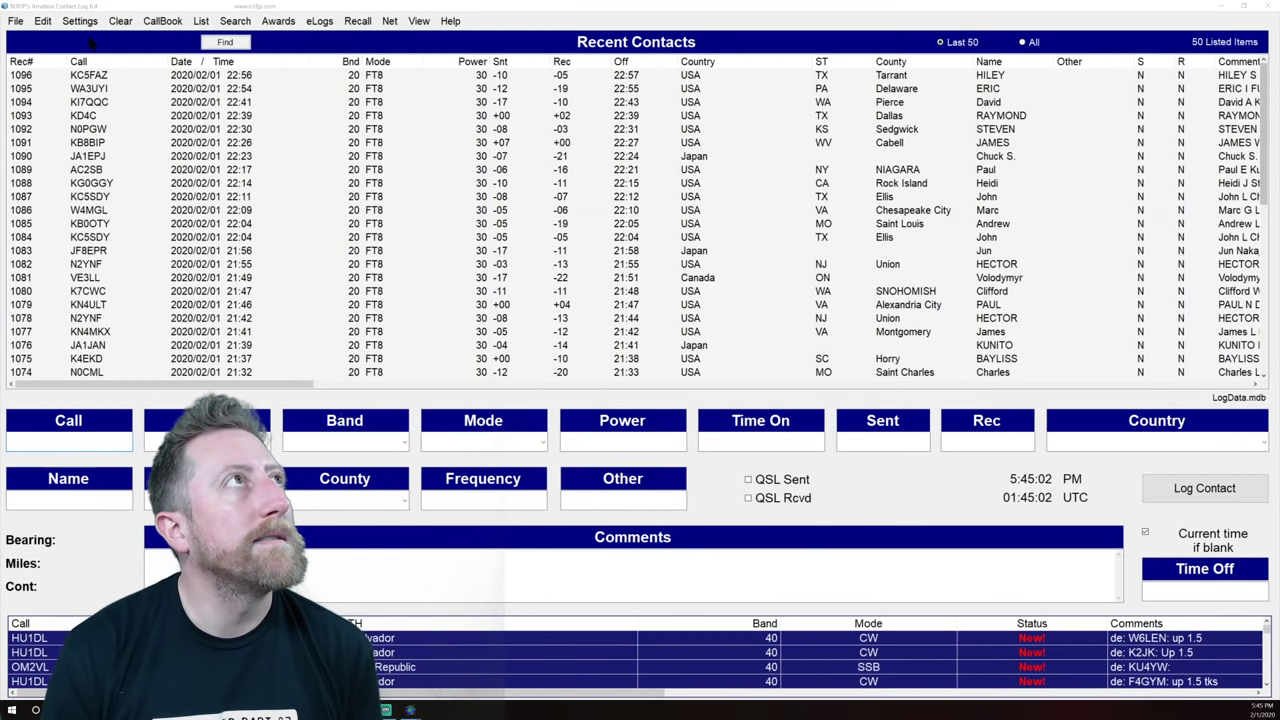
pyautogui.click(696, 513)
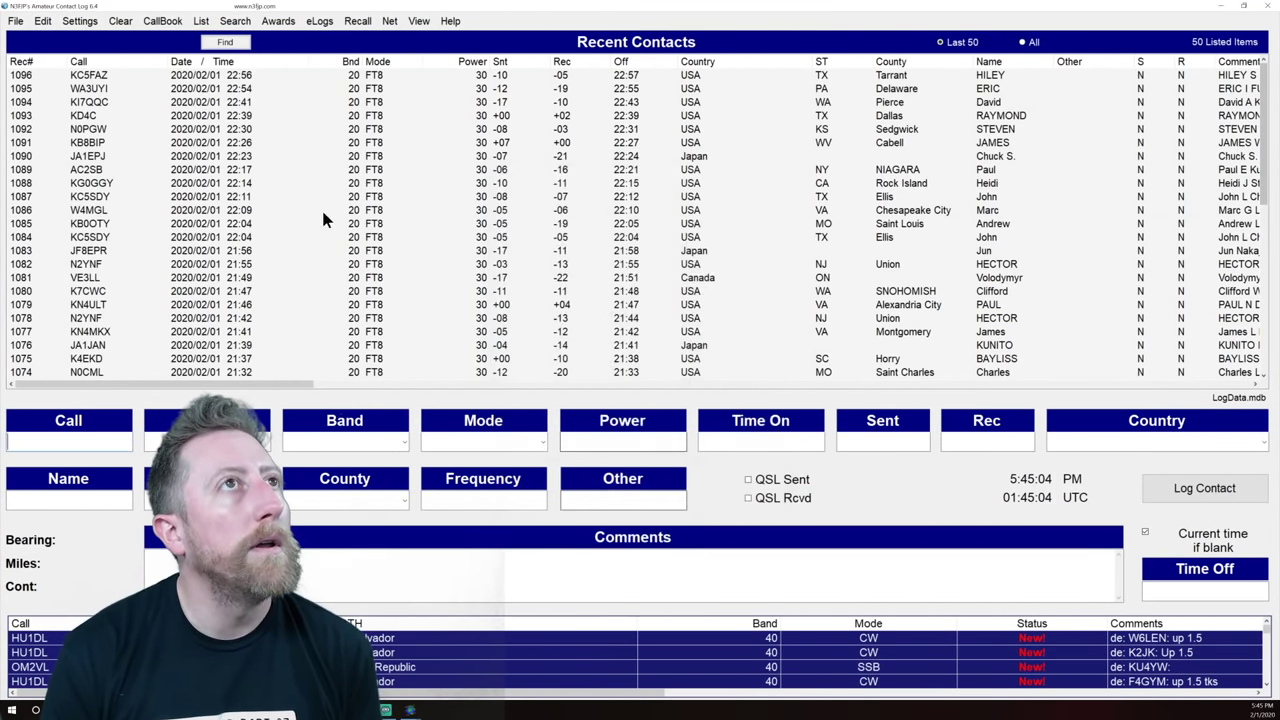
# - Open the Rig Interface setup of the contact log and look through the list of supported rigs
pyautogui.click(79, 21)
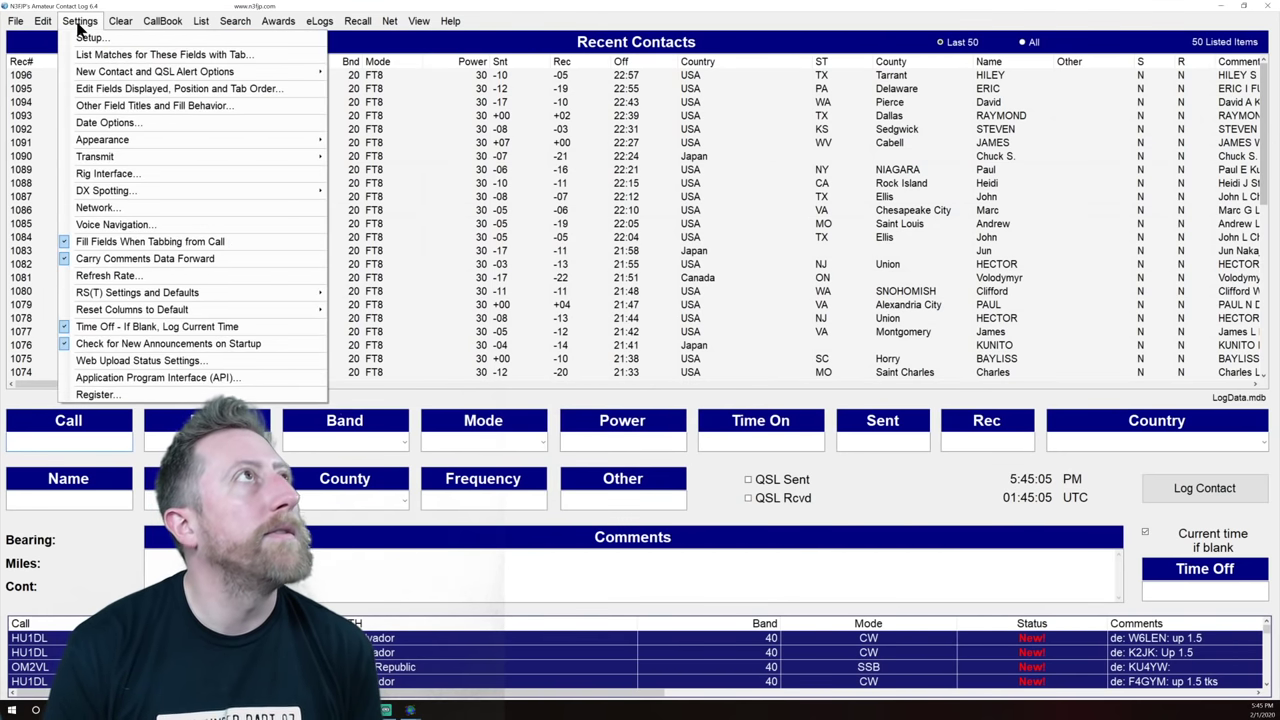
pyautogui.click(122, 174)
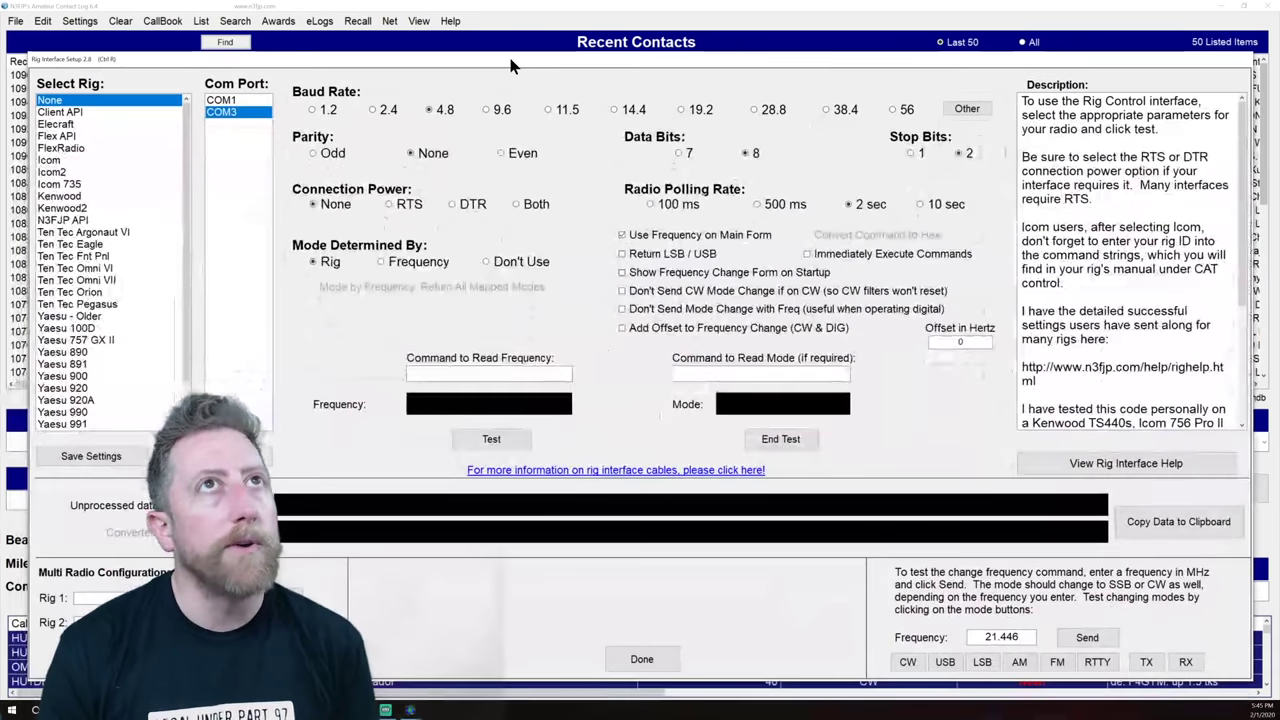
pyautogui.moveTo(508, 60); pyautogui.dragTo(516, 36)
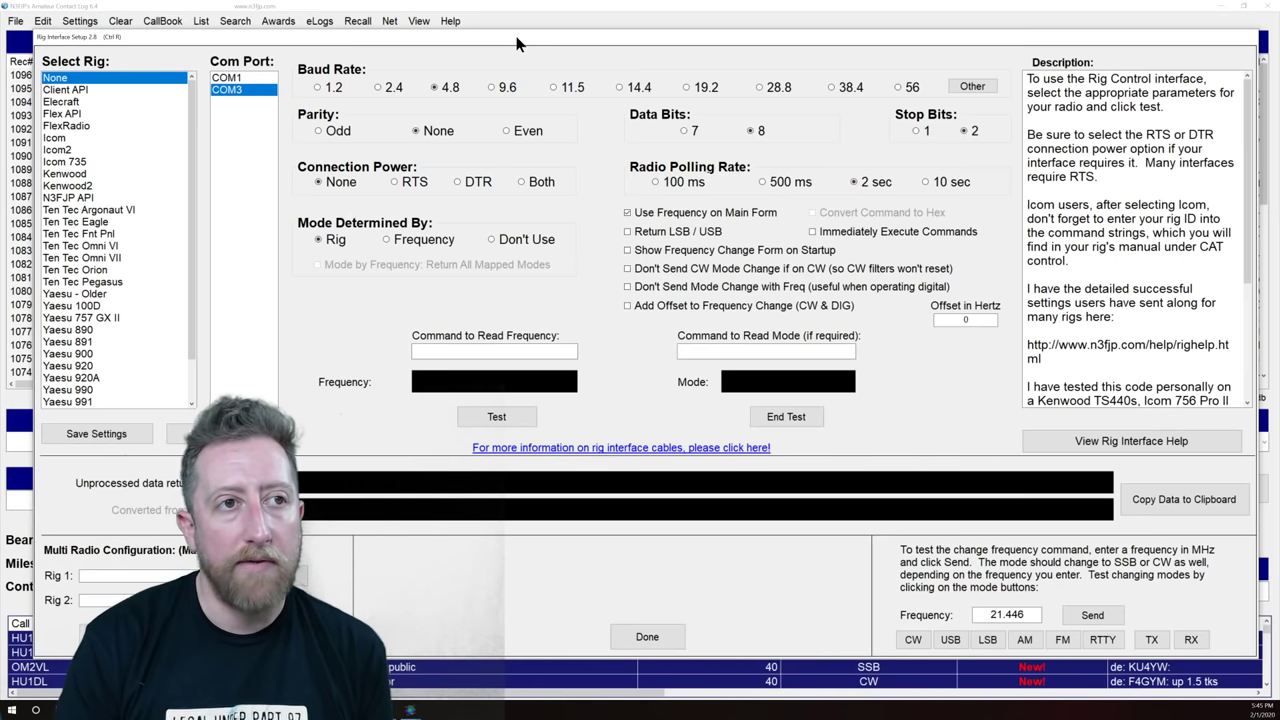
pyautogui.scroll(-1, 88, 254)
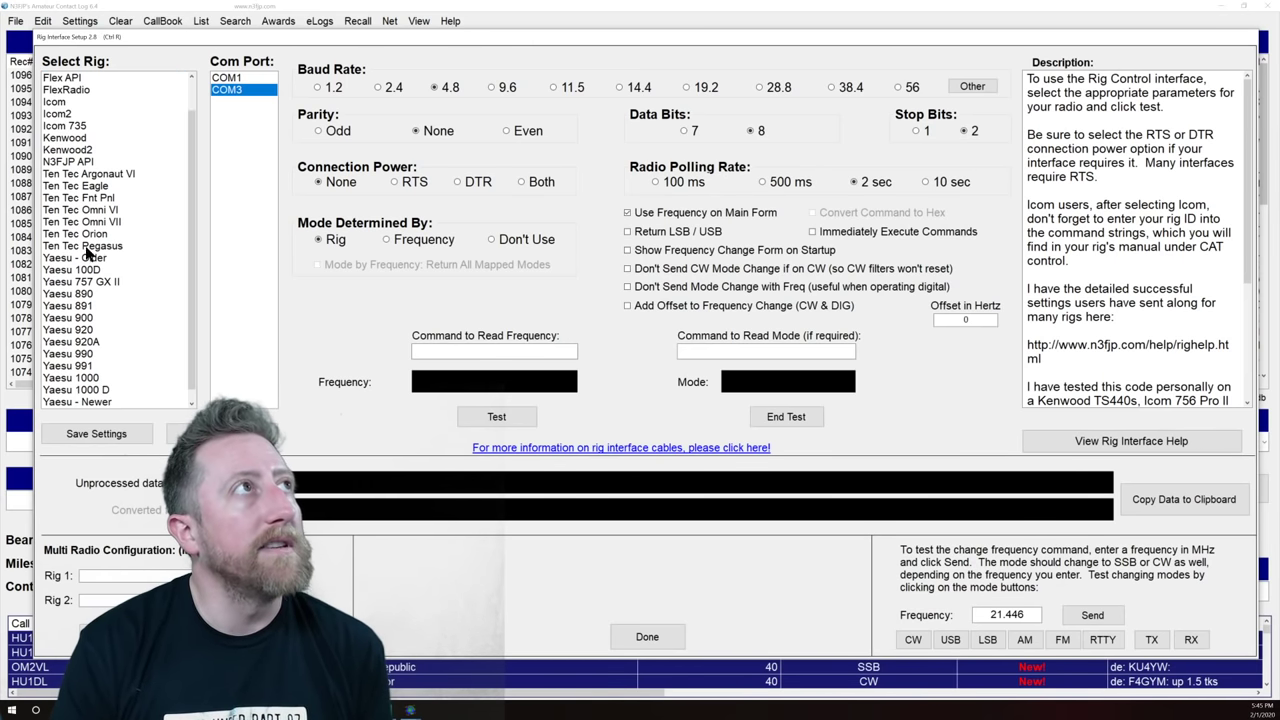
pyautogui.scroll(1, 88, 254)
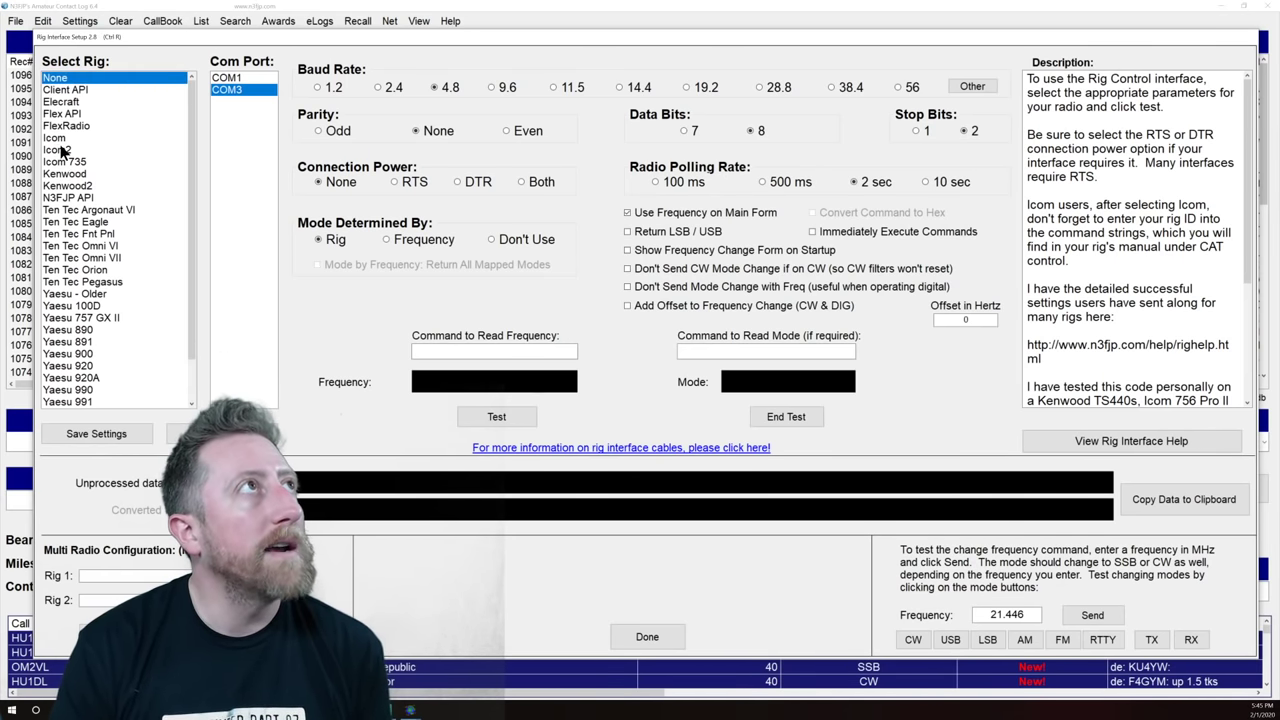
# - Preview the Icom and Icom2 rig presets and Icom's command to read frequency, and close the Rig Interface setup
pyautogui.click(60, 140)
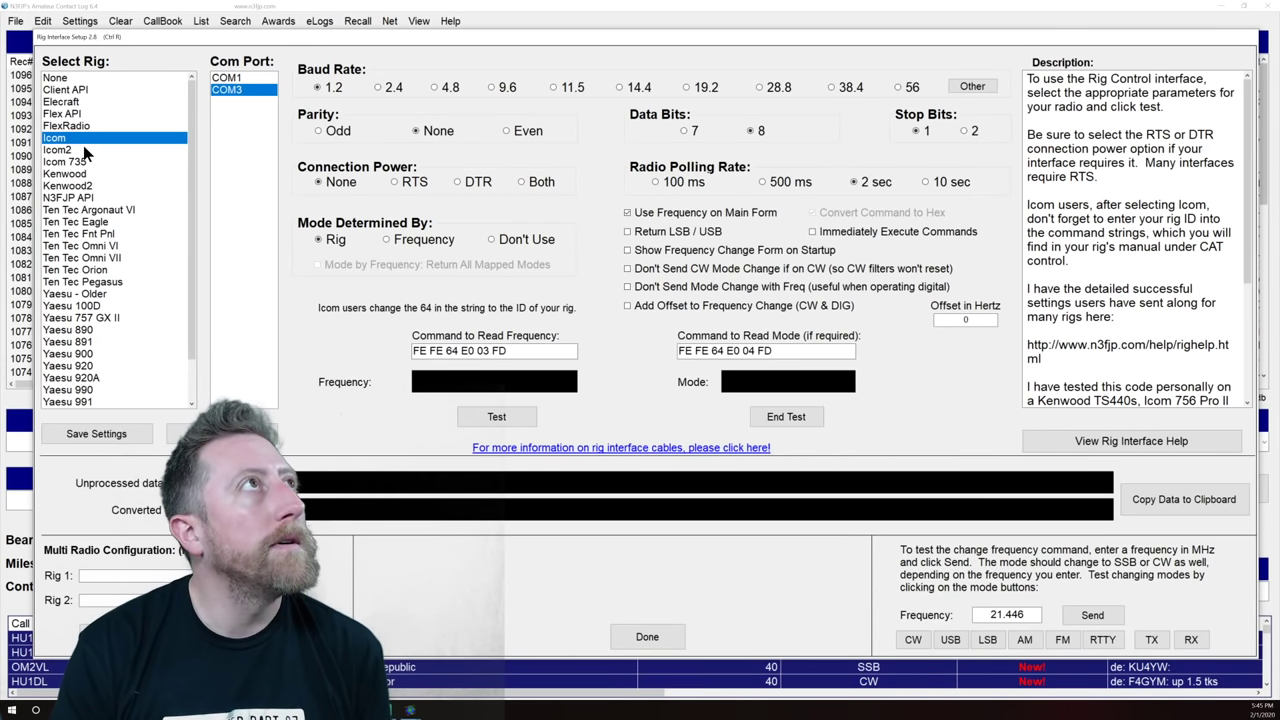
pyautogui.click(80, 150)
pyautogui.click(72, 140)
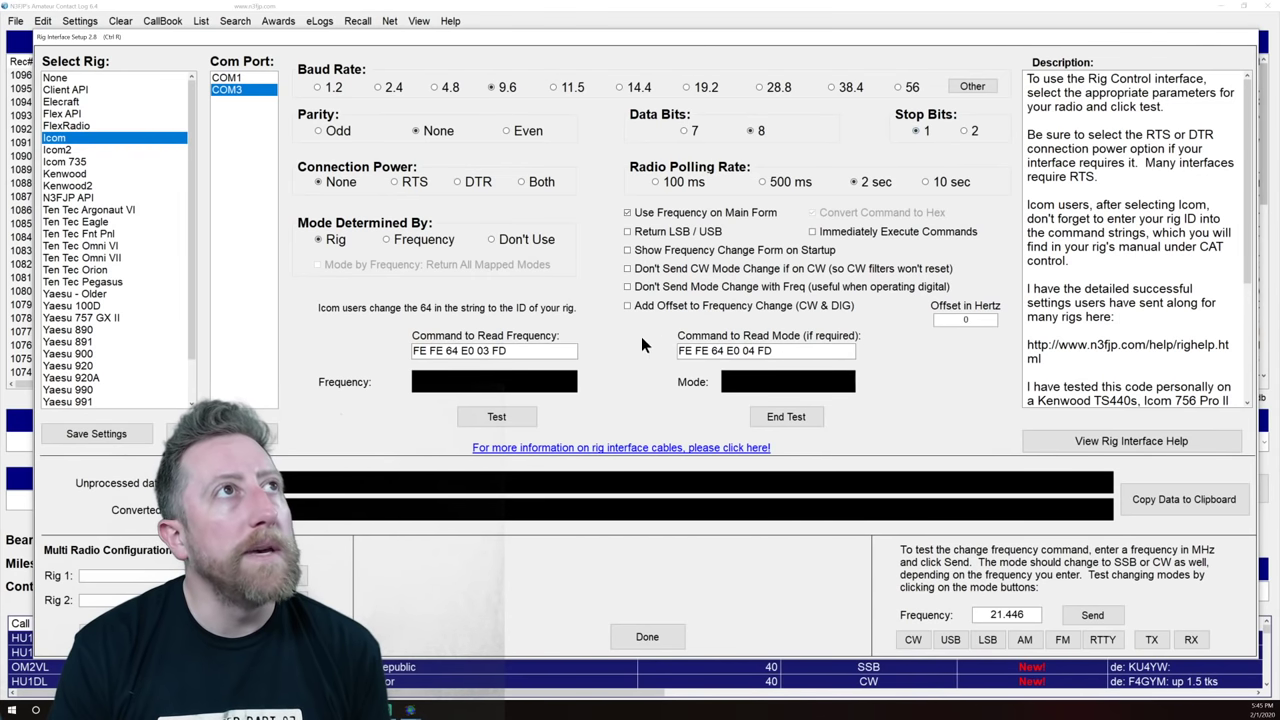
pyautogui.moveTo(531, 344); pyautogui.dragTo(262, 308)
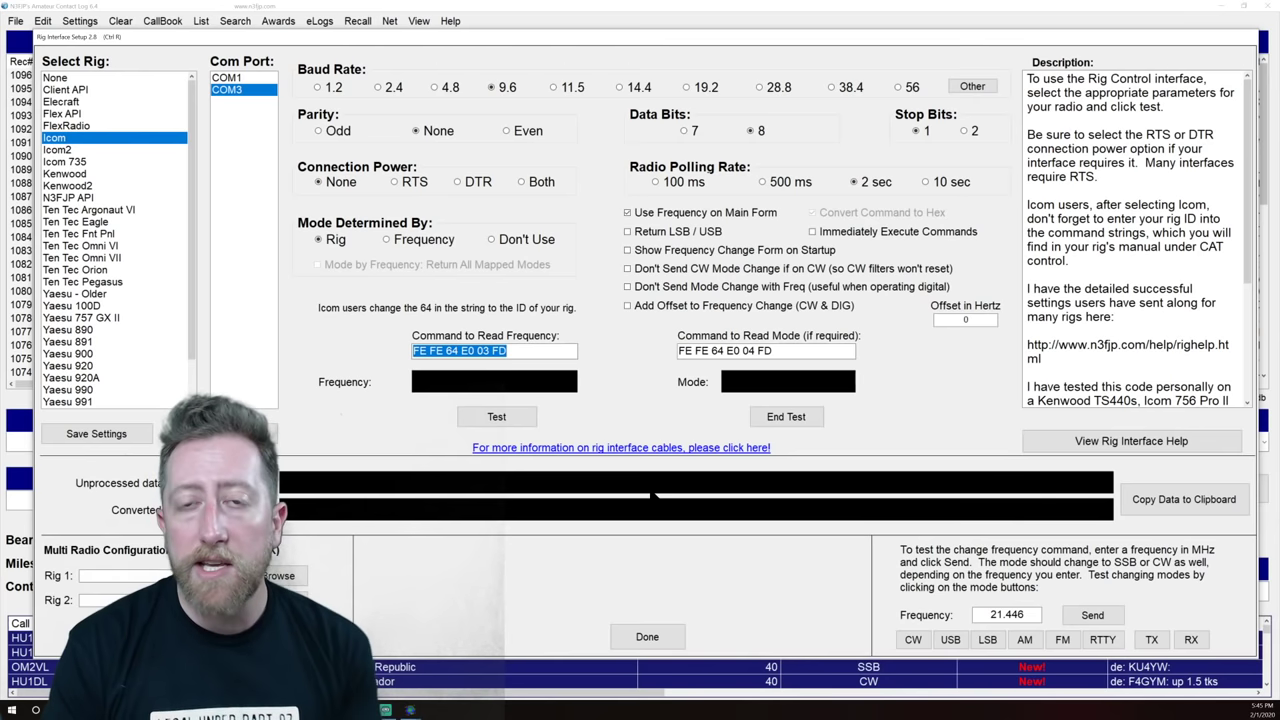
pyautogui.click(667, 638)
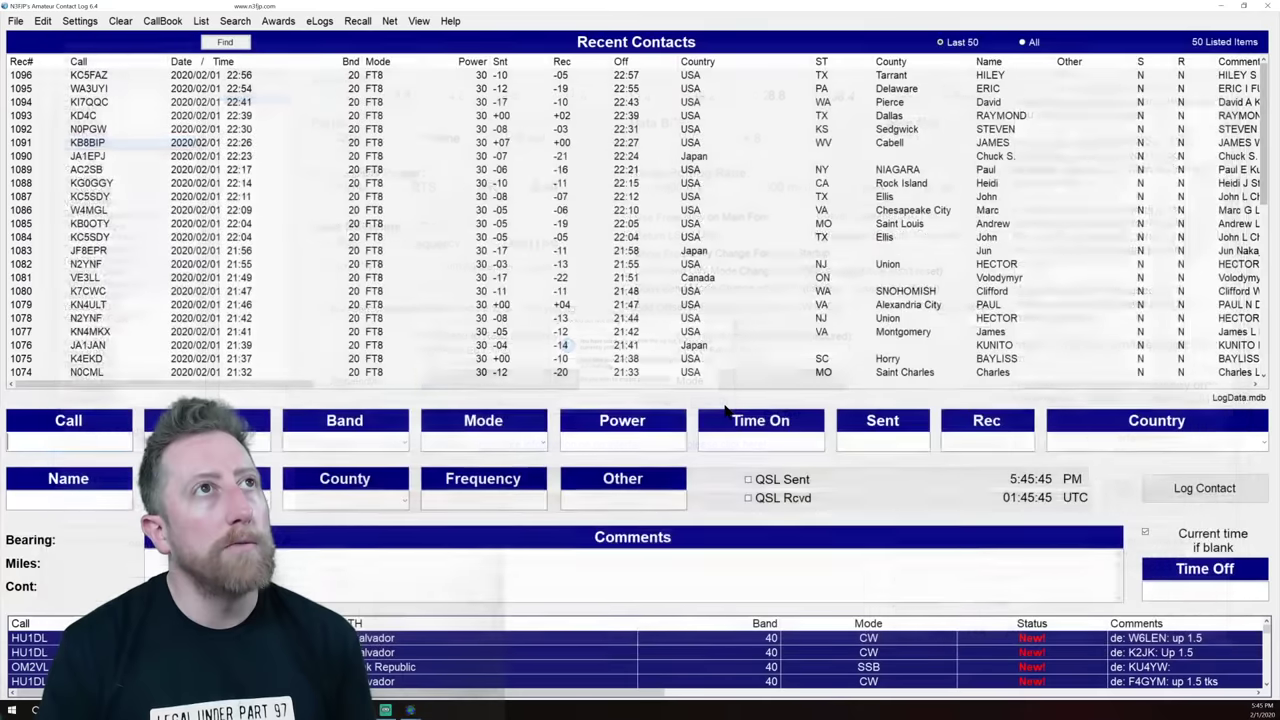
pyautogui.click(710, 405)
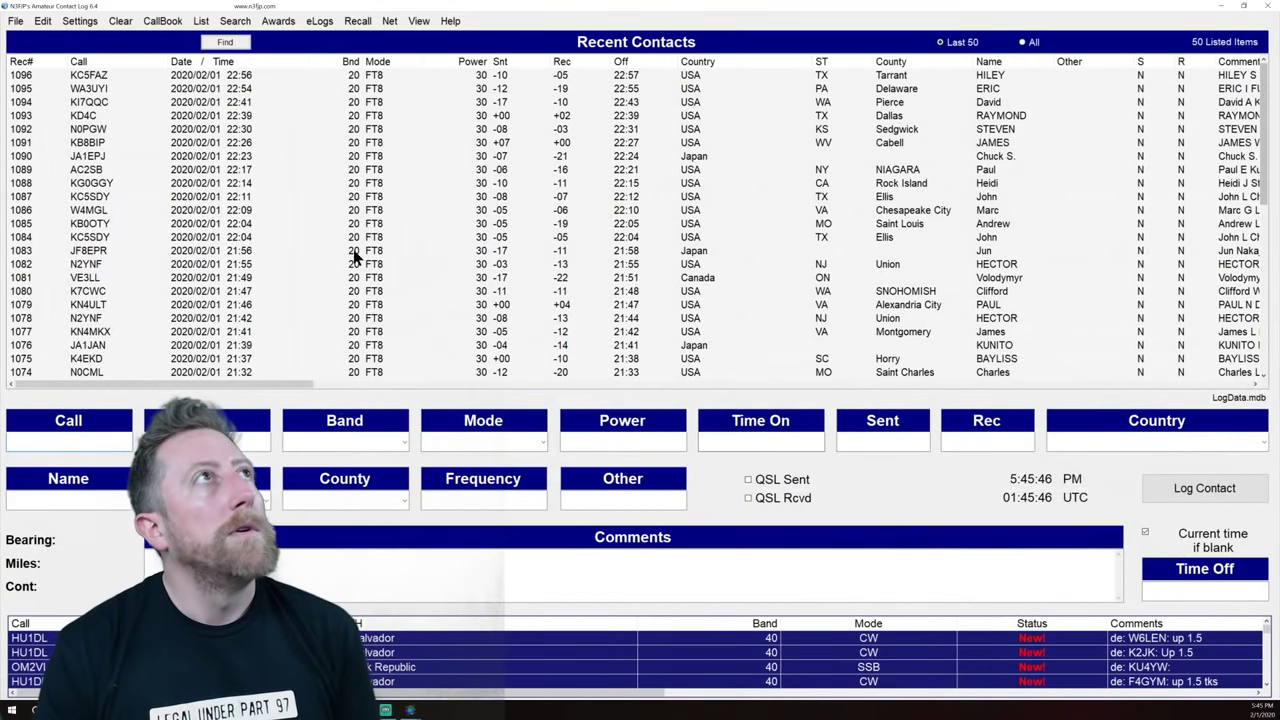
# - Open the contact log's Application Program Interface settings, check the TCP API server option and its port, and close them
pyautogui.click(1220, 6)
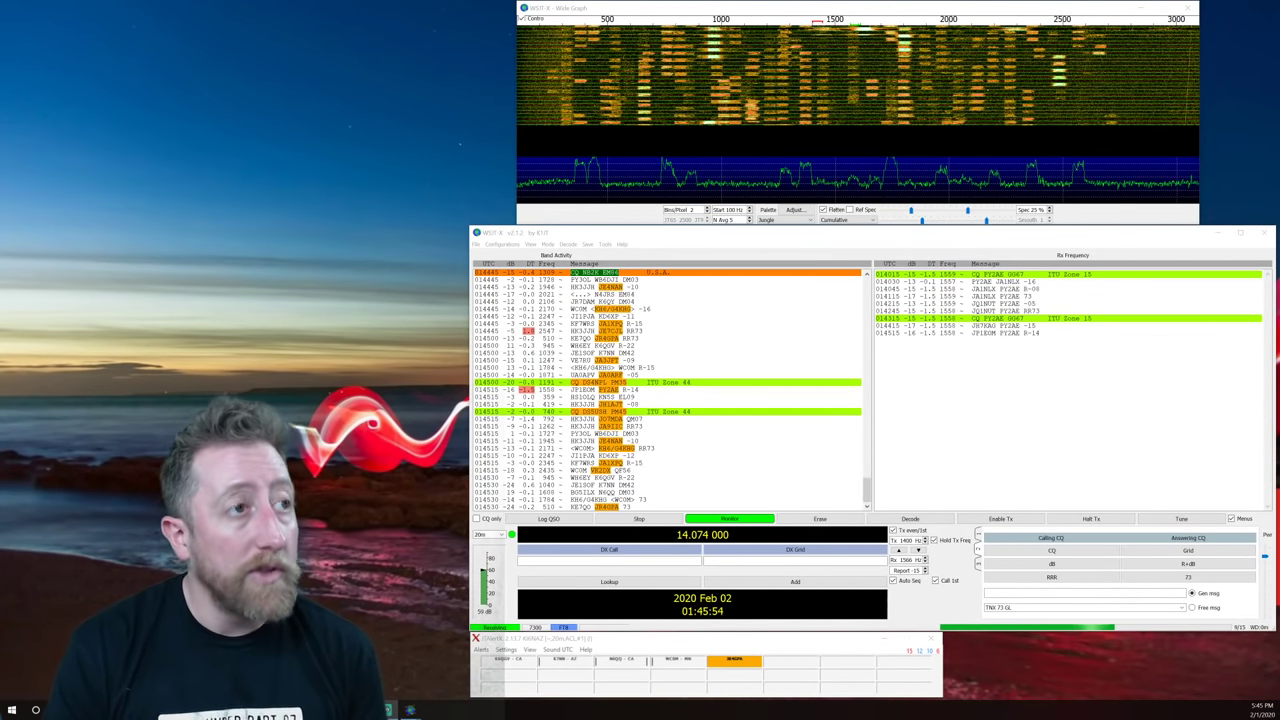
pyautogui.hotkey('alt', 'Tab')
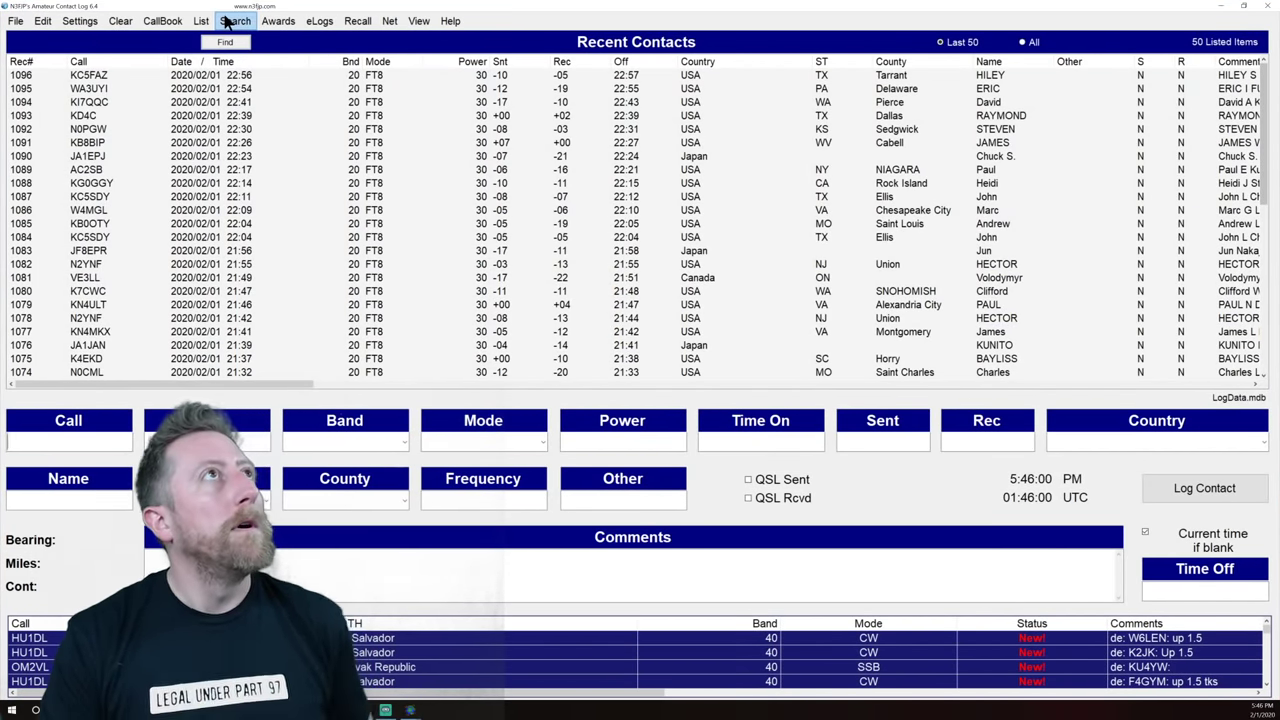
pyautogui.click(80, 21)
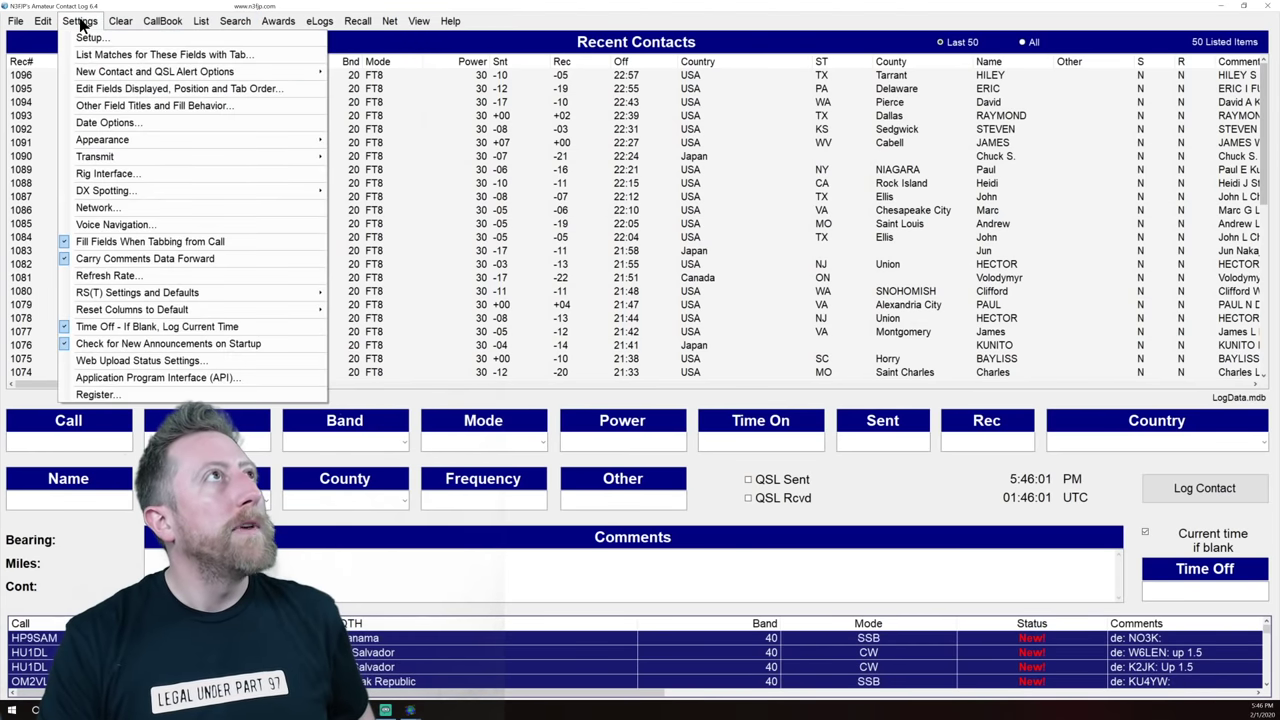
pyautogui.click(181, 380)
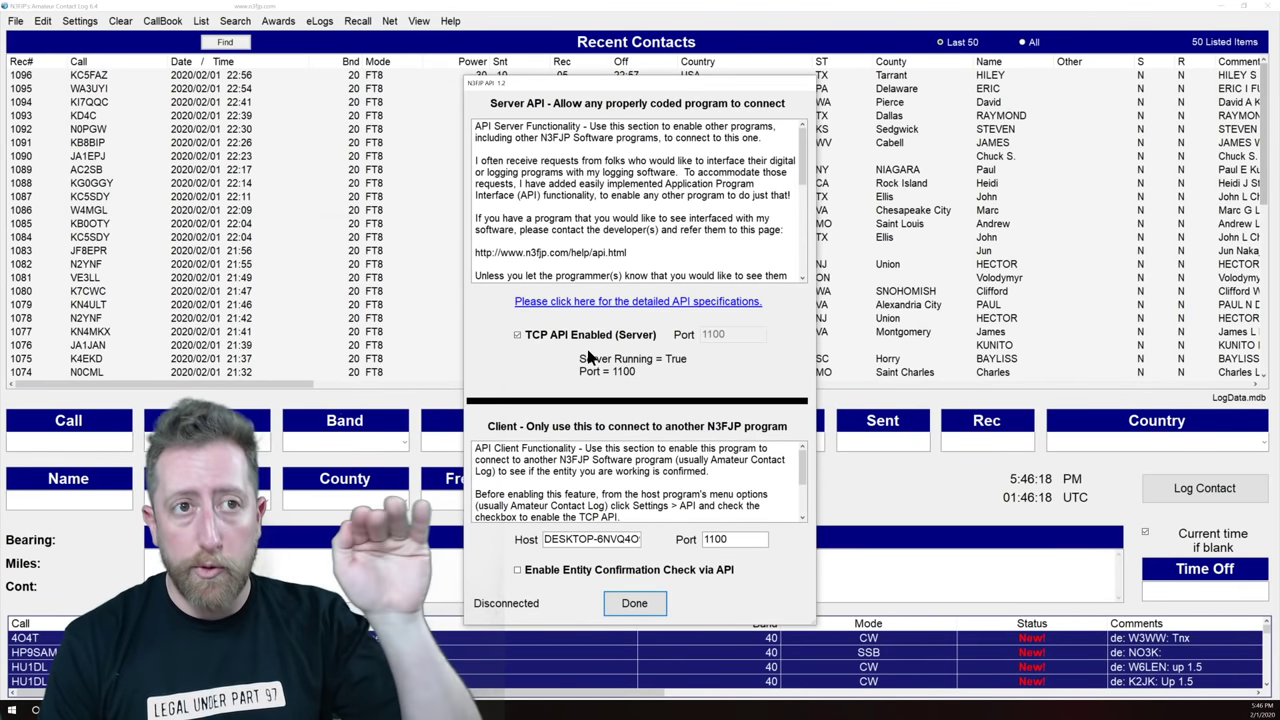
pyautogui.click(634, 604)
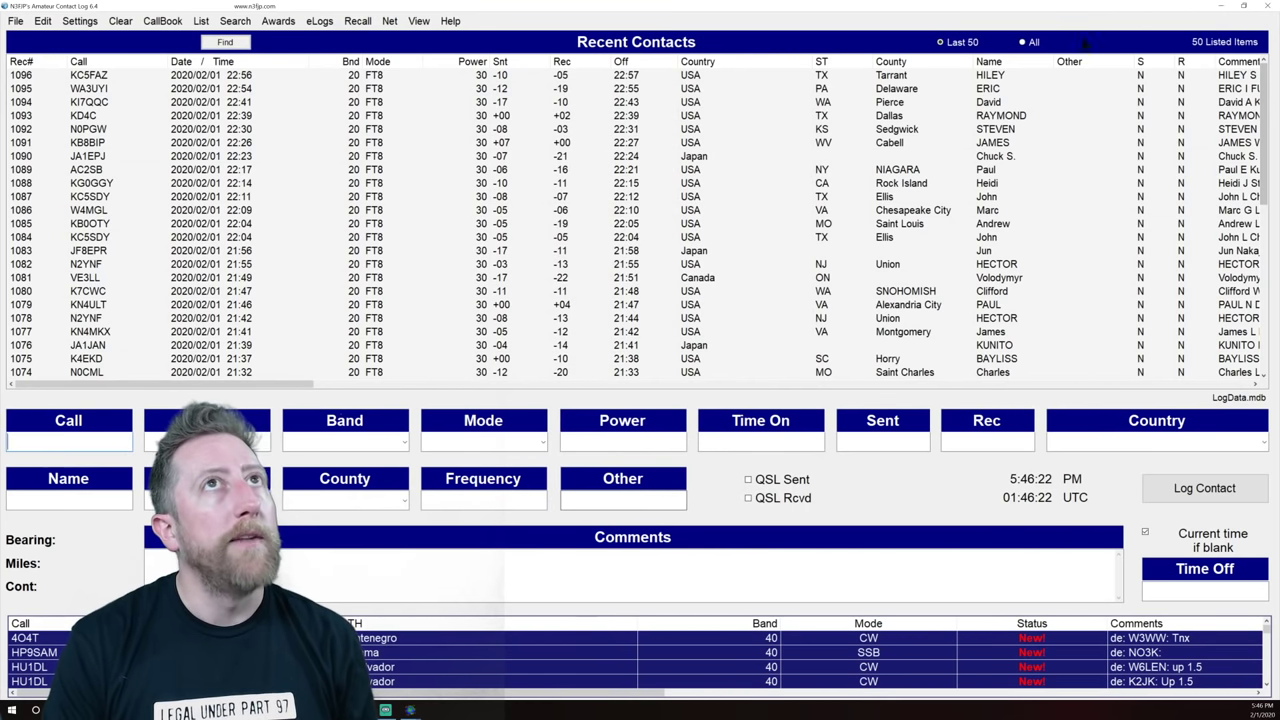
# - Switch to WSJT-X and enable transmission of the CQ message with the audio frequency set to 1300 Hz
pyautogui.click(1224, 8)
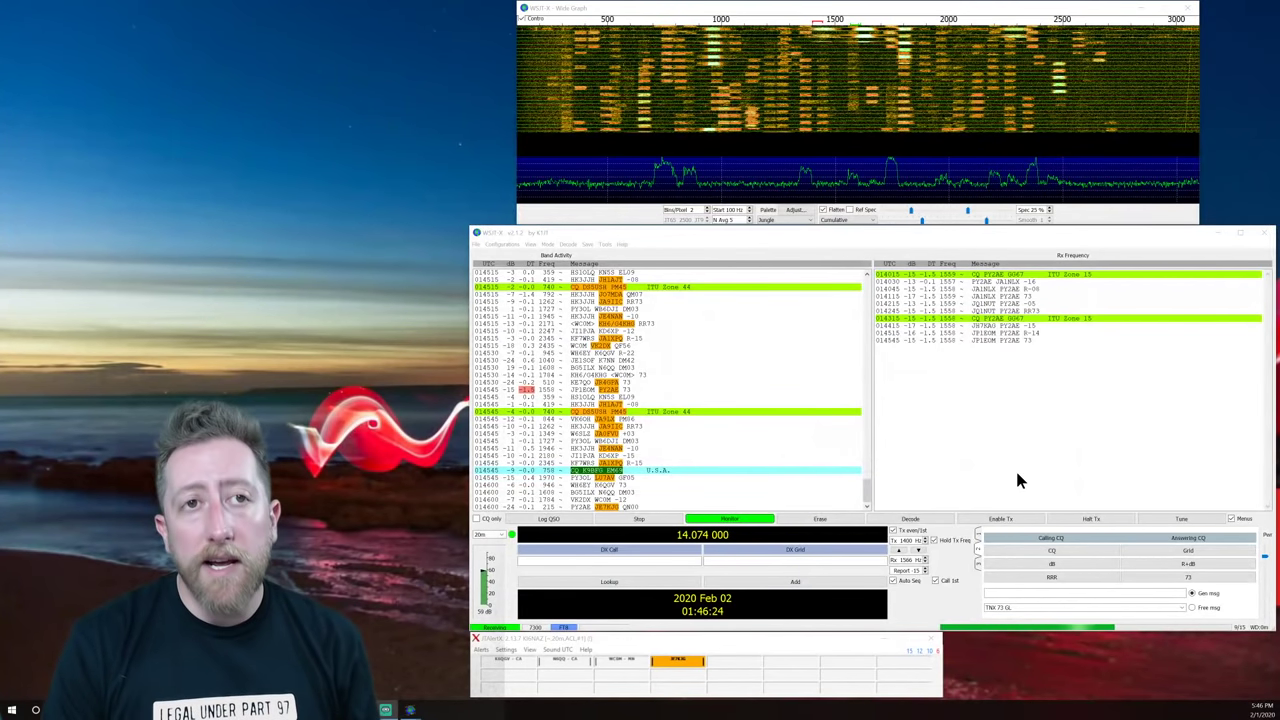
pyautogui.click(788, 27)
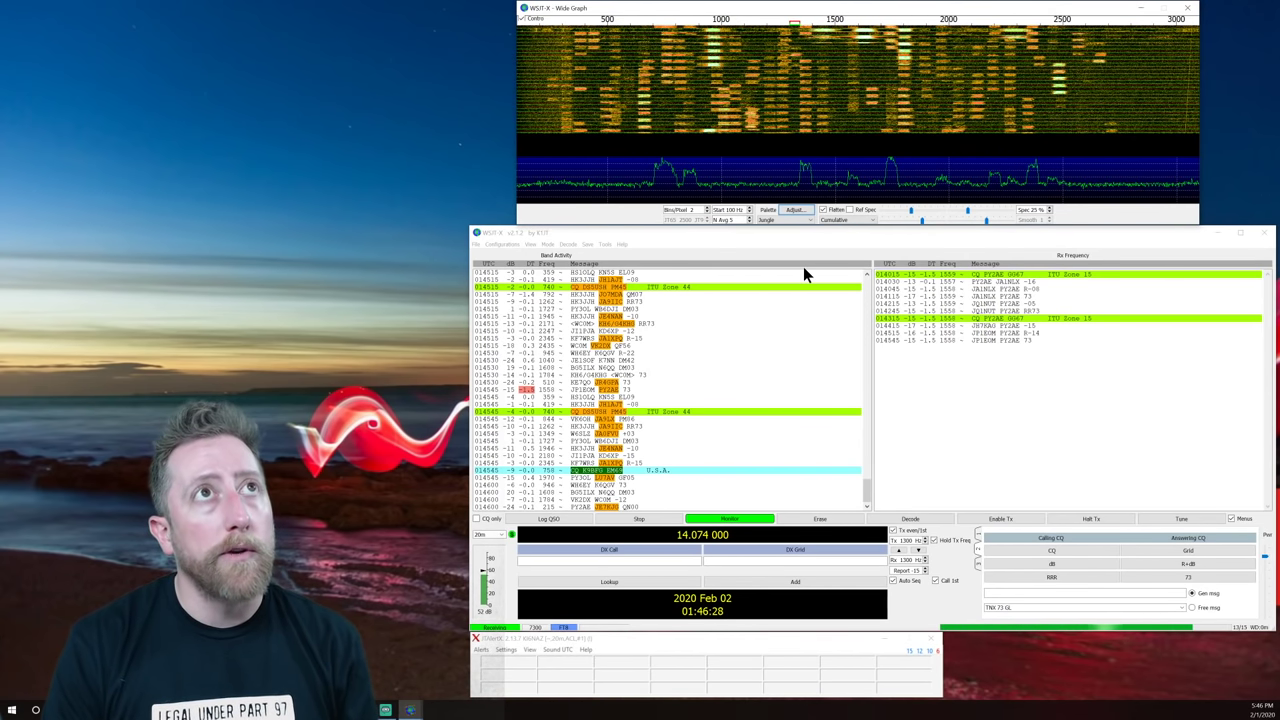
pyautogui.click(1030, 551)
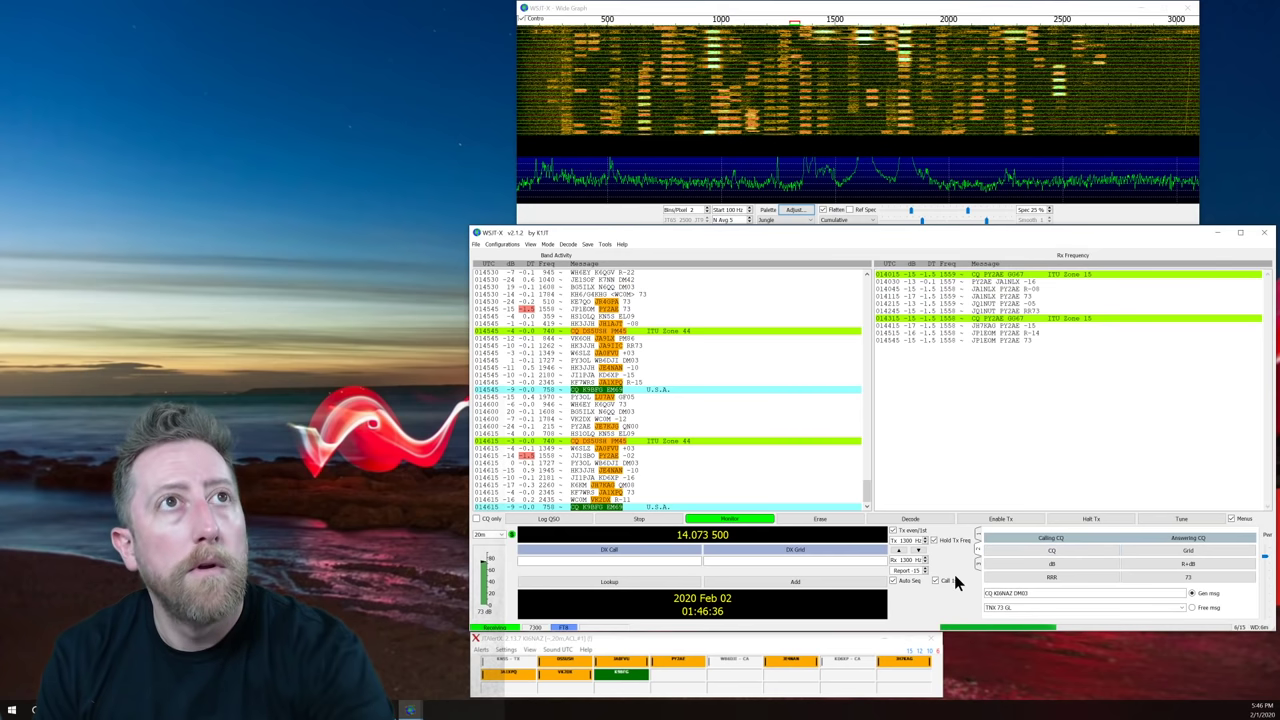
pyautogui.click(1000, 520)
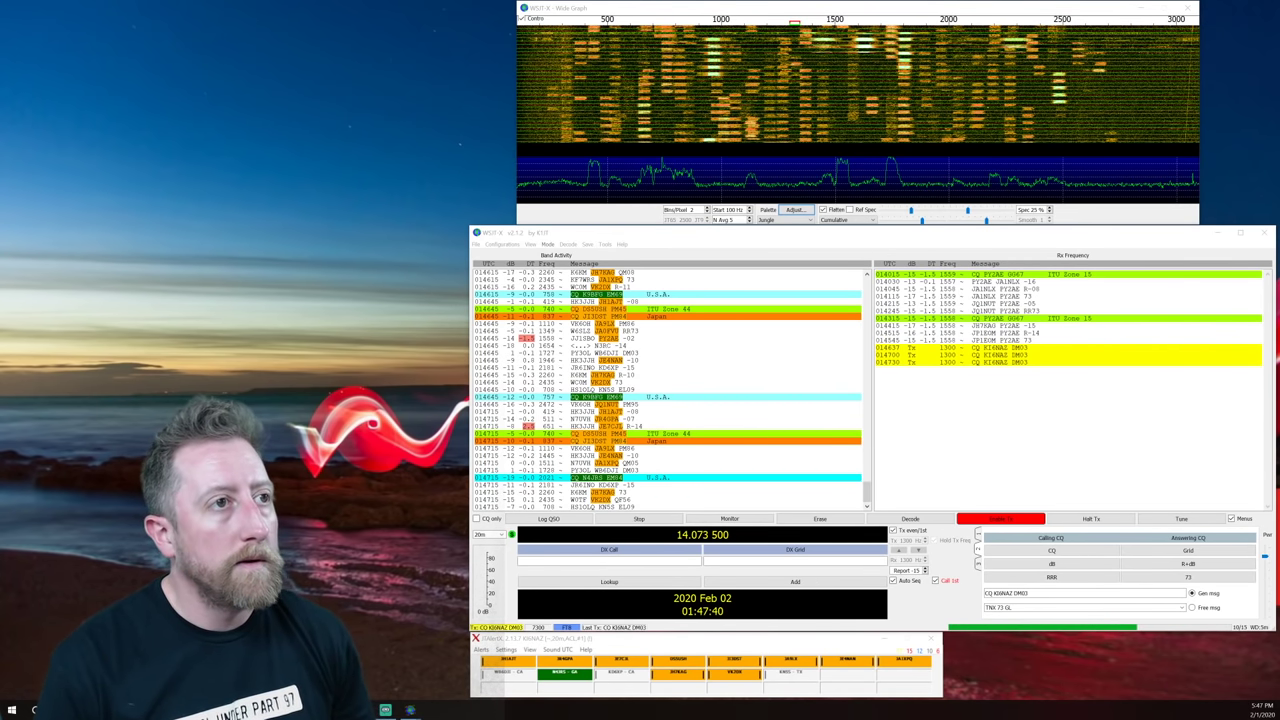
# - Switch to PSK Reporter in the browser, refresh the station's reception reports for the last 15 minutes, and examine where its signal was heard across North America
pyautogui.hotkey('alt', 'Tab')
pyautogui.moveTo(646, 206); pyautogui.dragTo(791, 57)
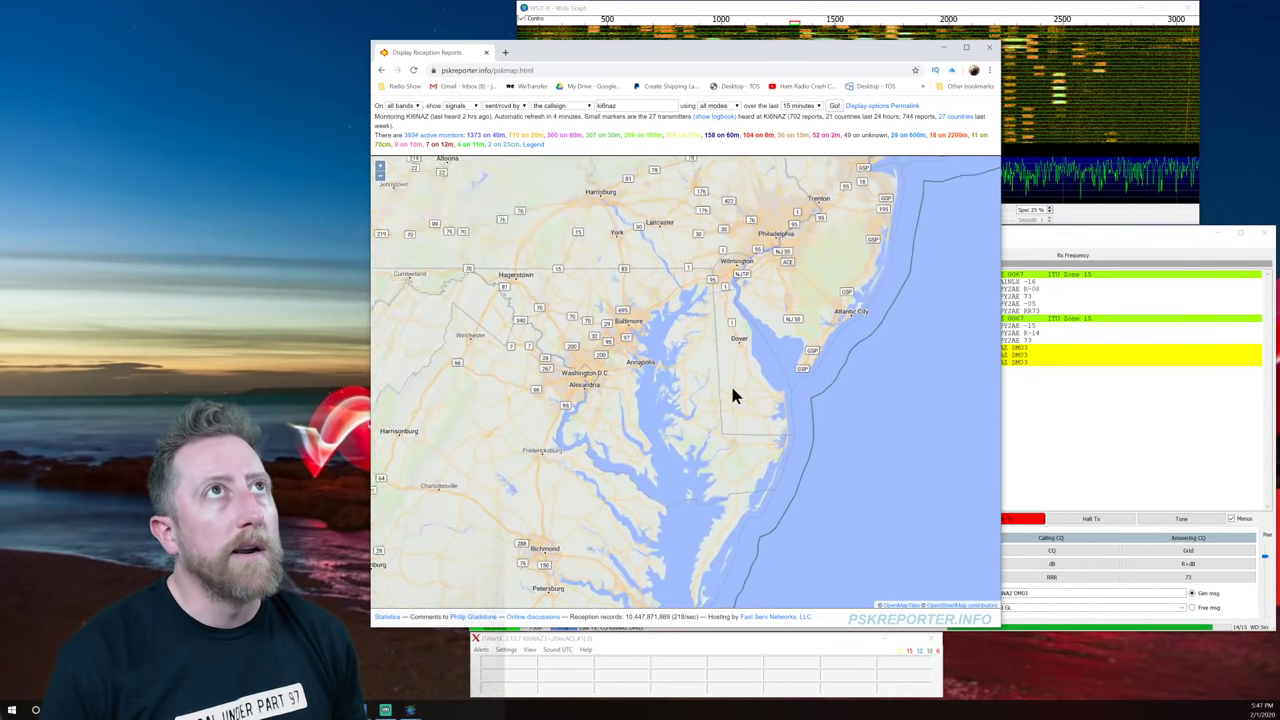
pyautogui.scroll(-3, 733, 395)
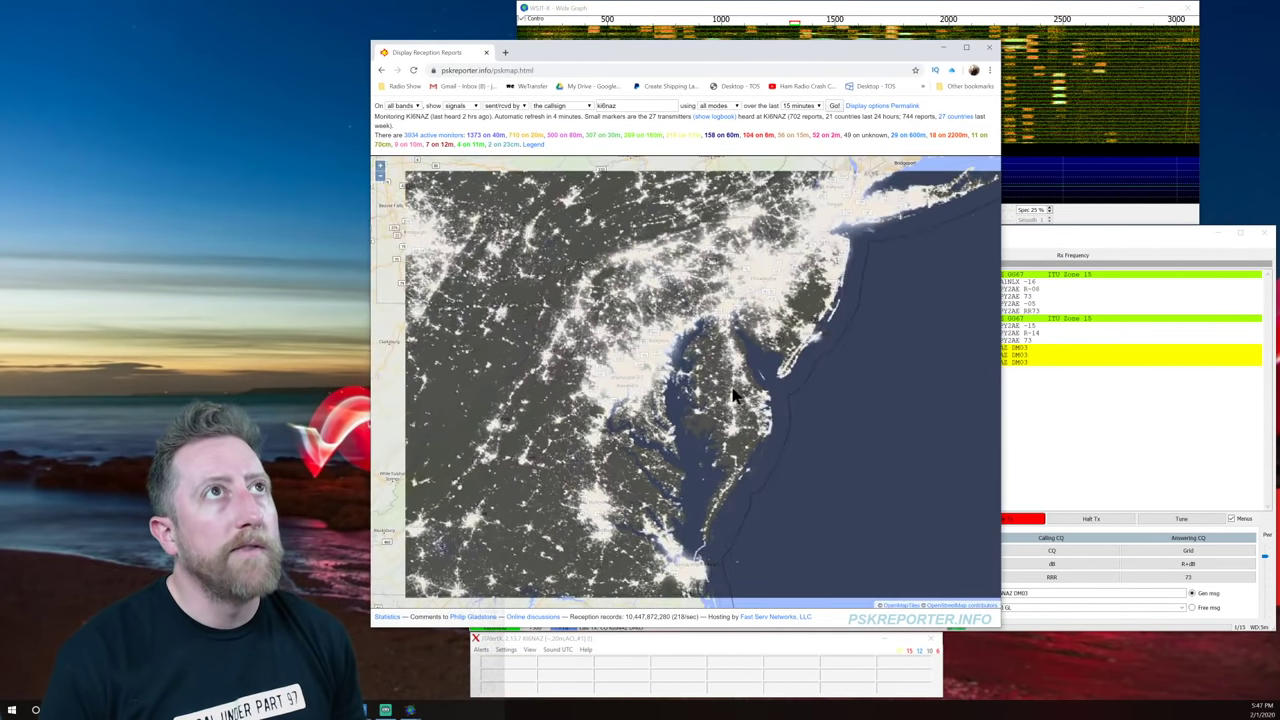
pyautogui.click(834, 106)
pyautogui.scroll(-2, 772, 398)
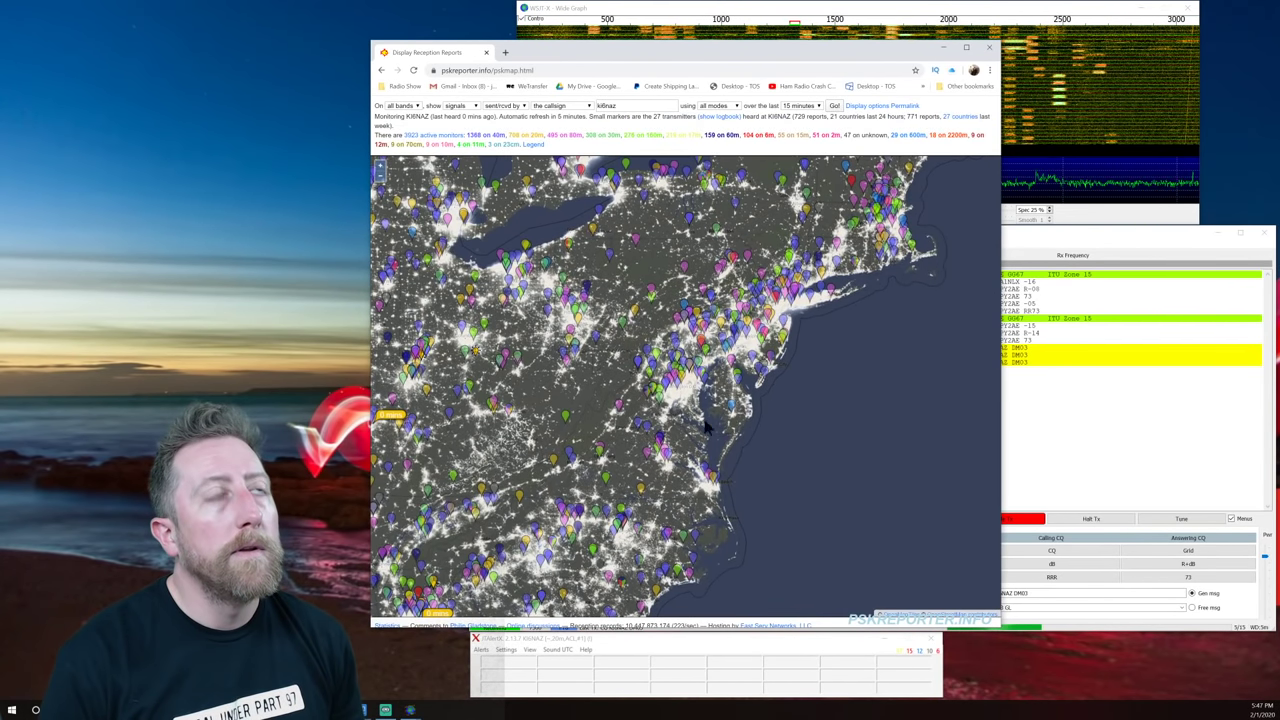
pyautogui.scroll(-2, 668, 443)
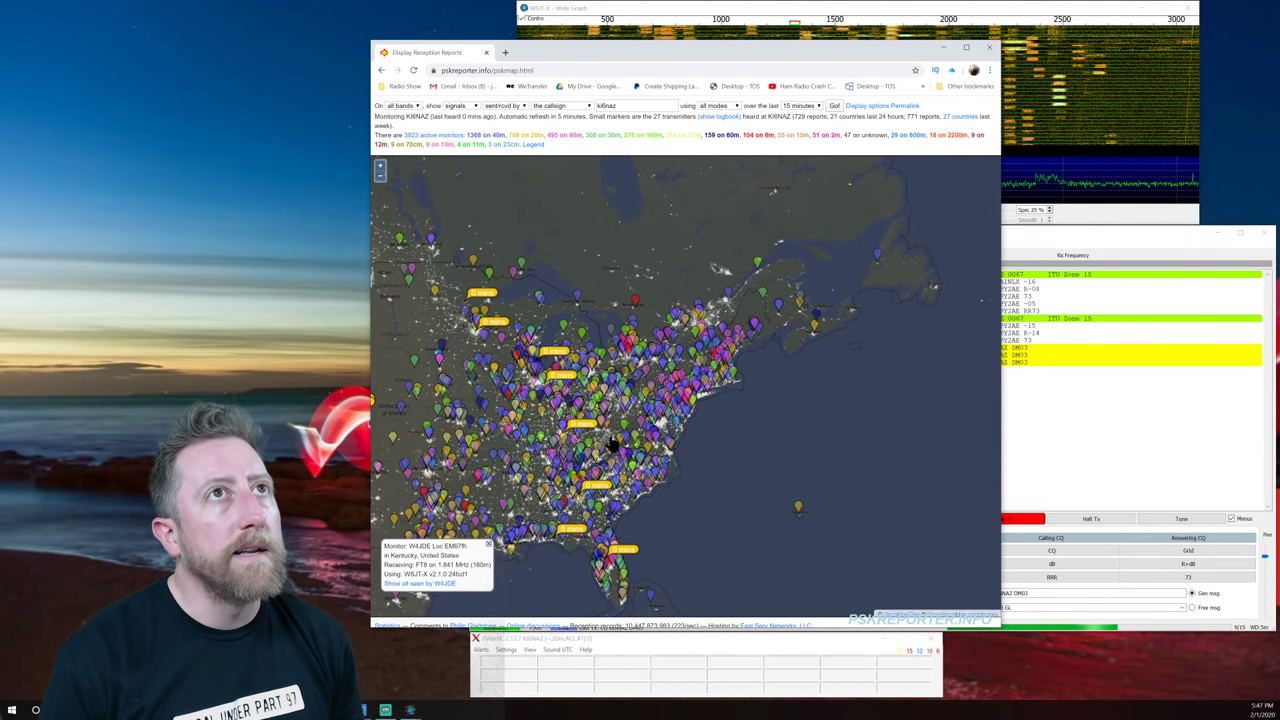
pyautogui.moveTo(528, 444); pyautogui.dragTo(766, 418)
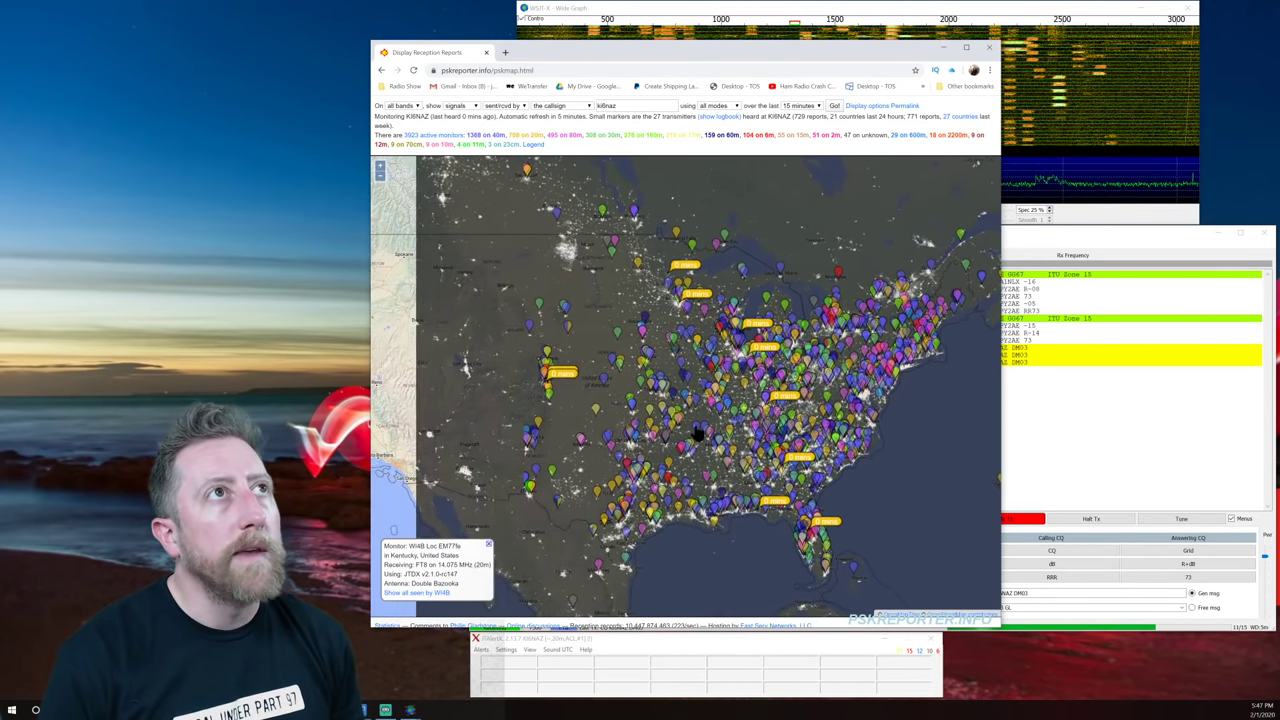
pyautogui.scroll(-2, 692, 430)
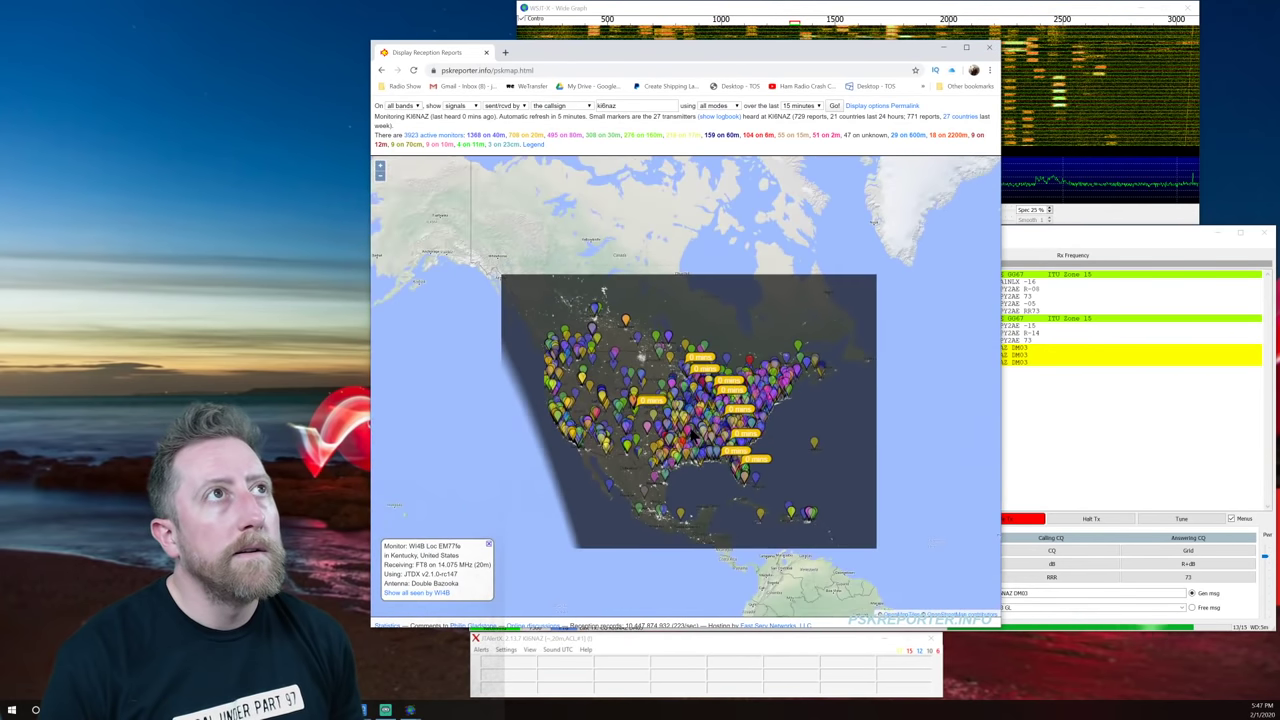
pyautogui.moveTo(736, 421)
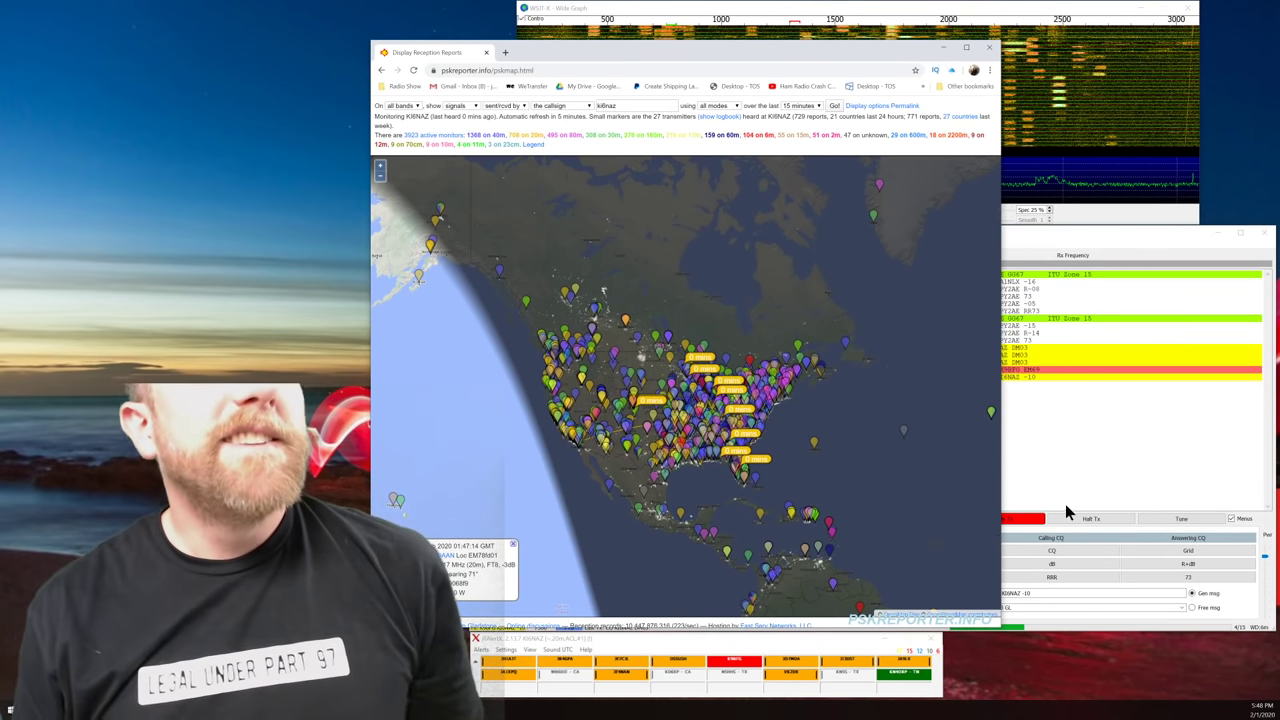
# - Bring WSJT-X and the contact log forward and examine the log entry prefilled for the station answering the CQ
pyautogui.click(1066, 512)
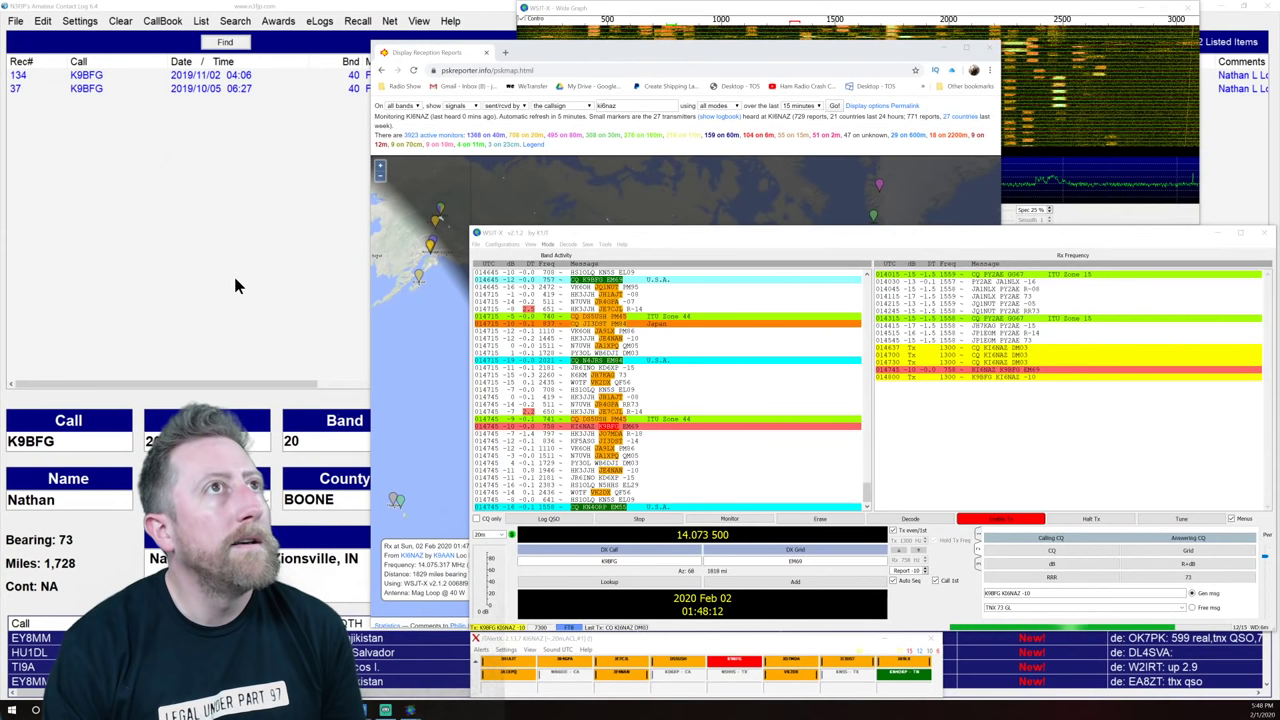
pyautogui.click(287, 266)
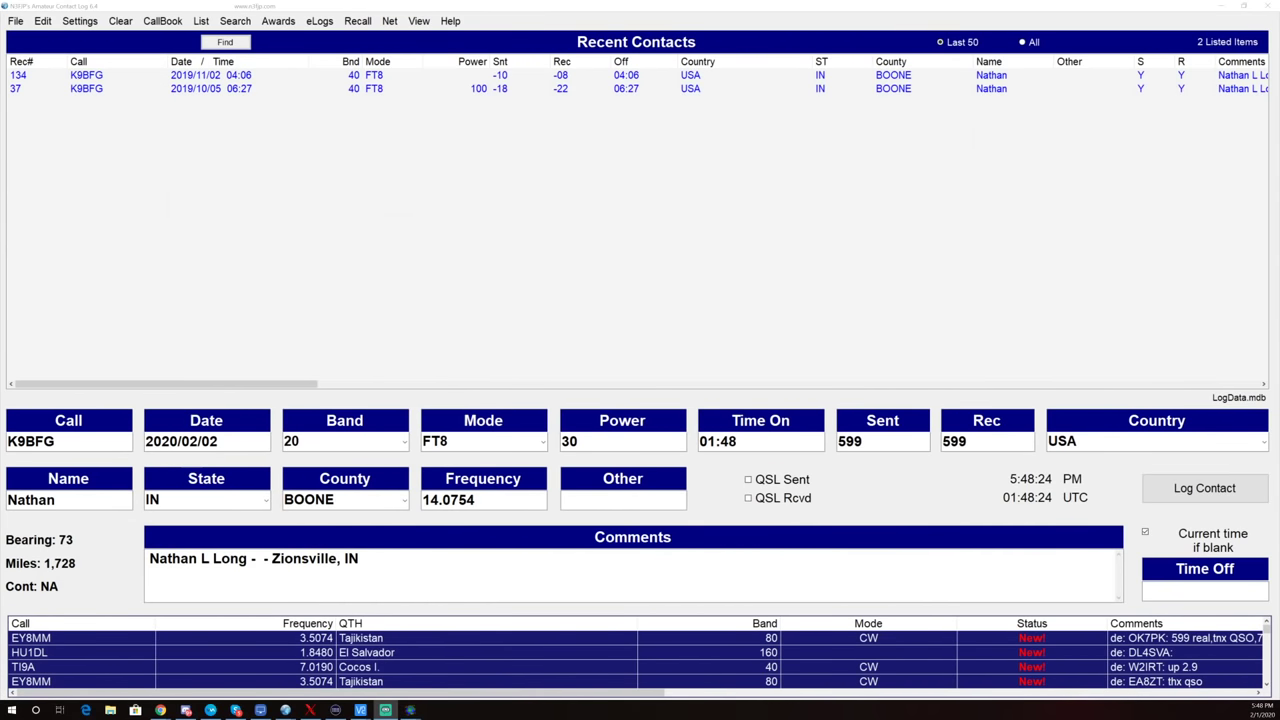
pyautogui.click(47, 501)
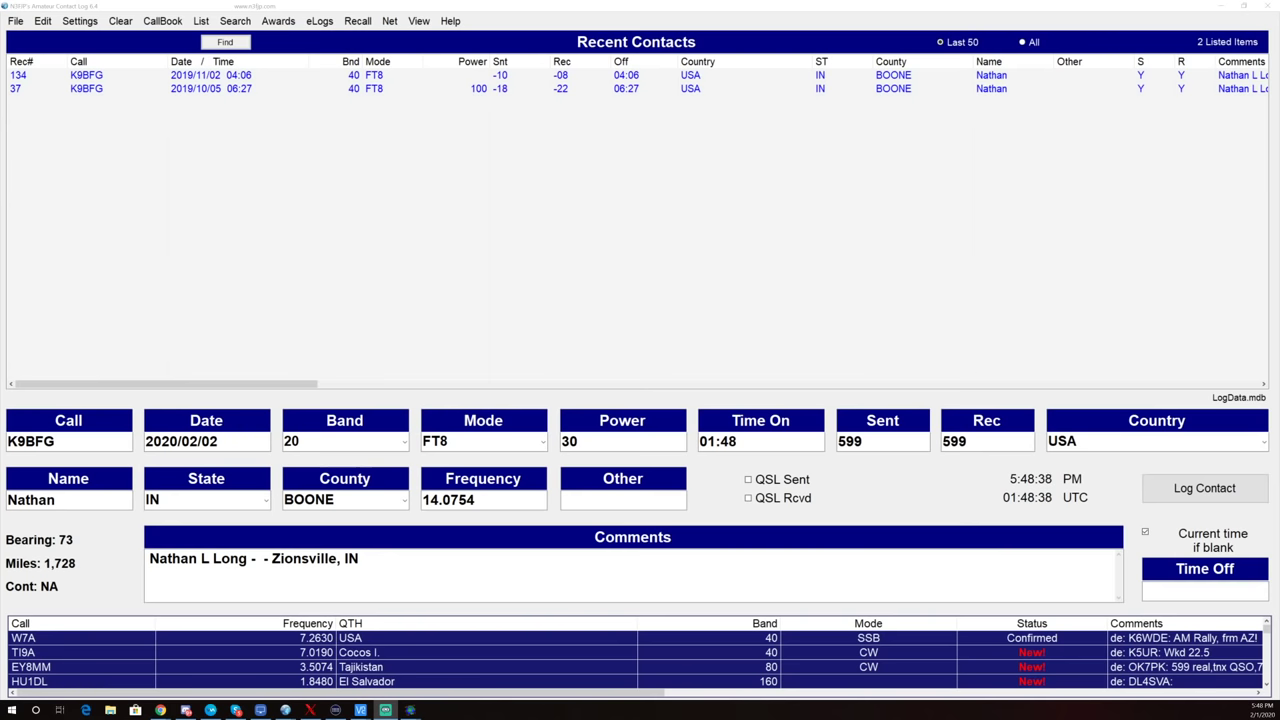
# - Stop transmitting in WSJT-X and retune to 7.074 MHz on 40 m with the Tx and Rx audio frequency at 1253 Hz
pyautogui.hotkey('alt', 'Tab')
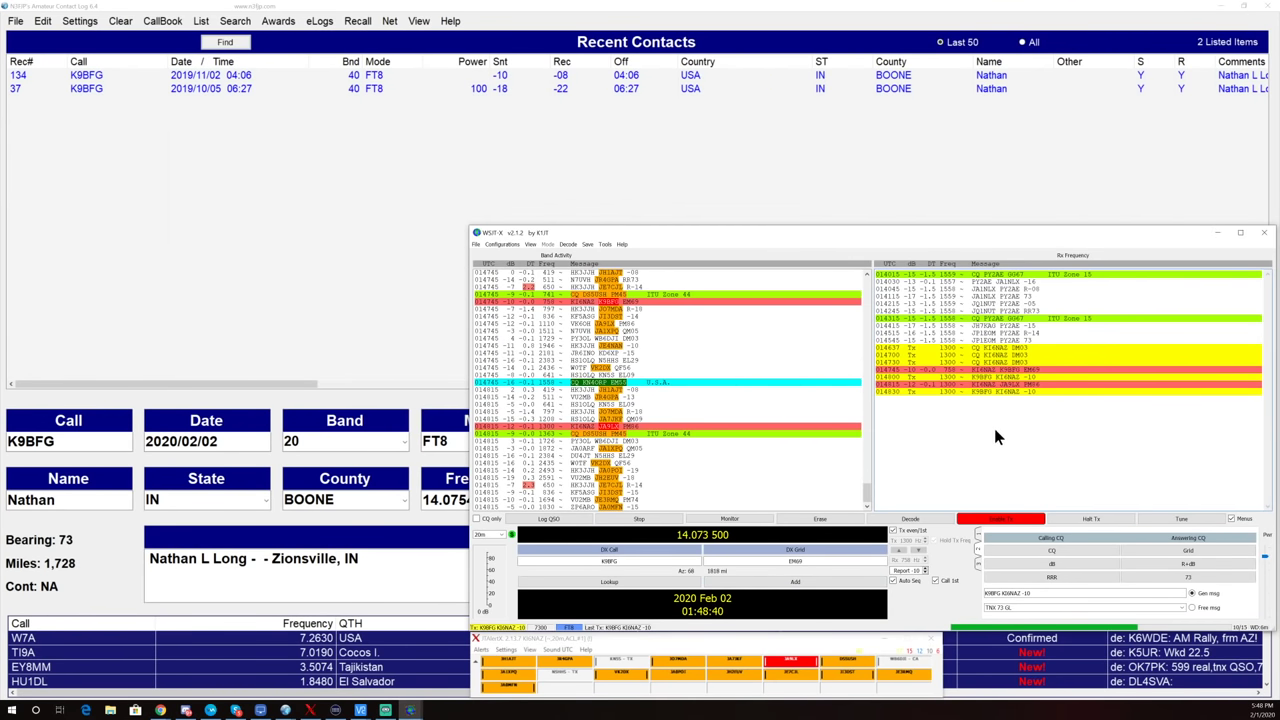
pyautogui.click(1004, 527)
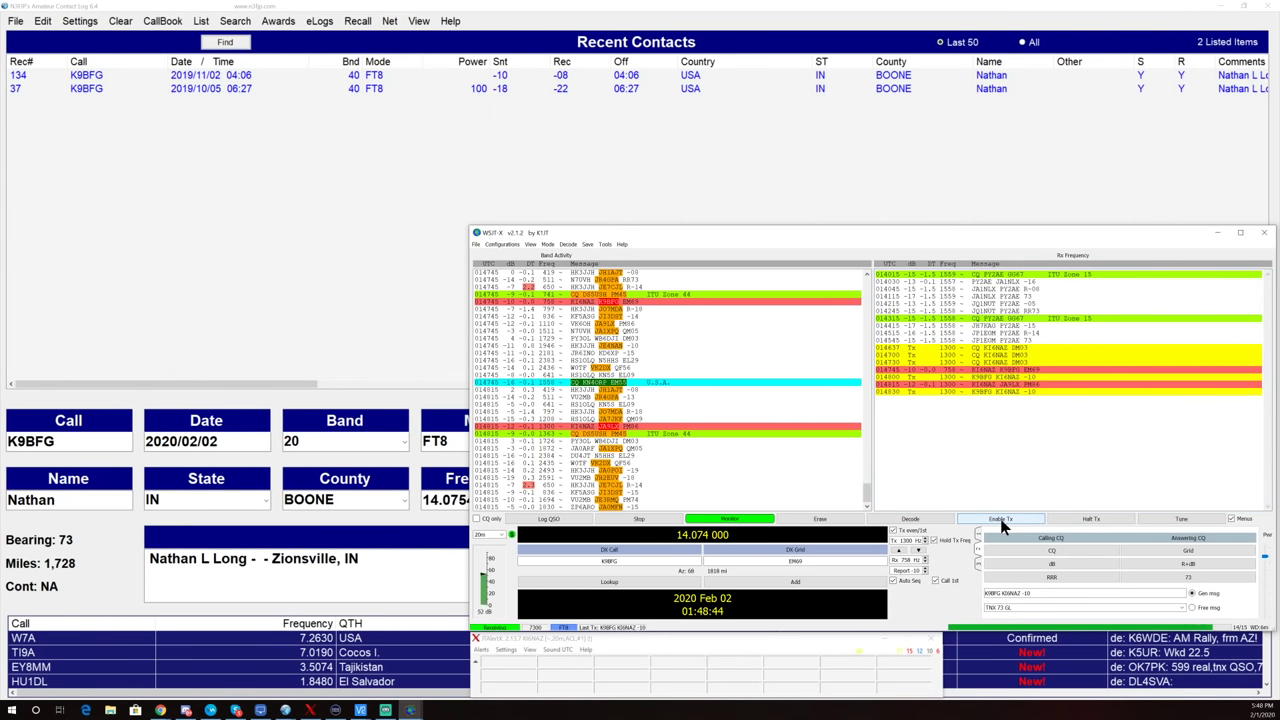
pyautogui.click(498, 535)
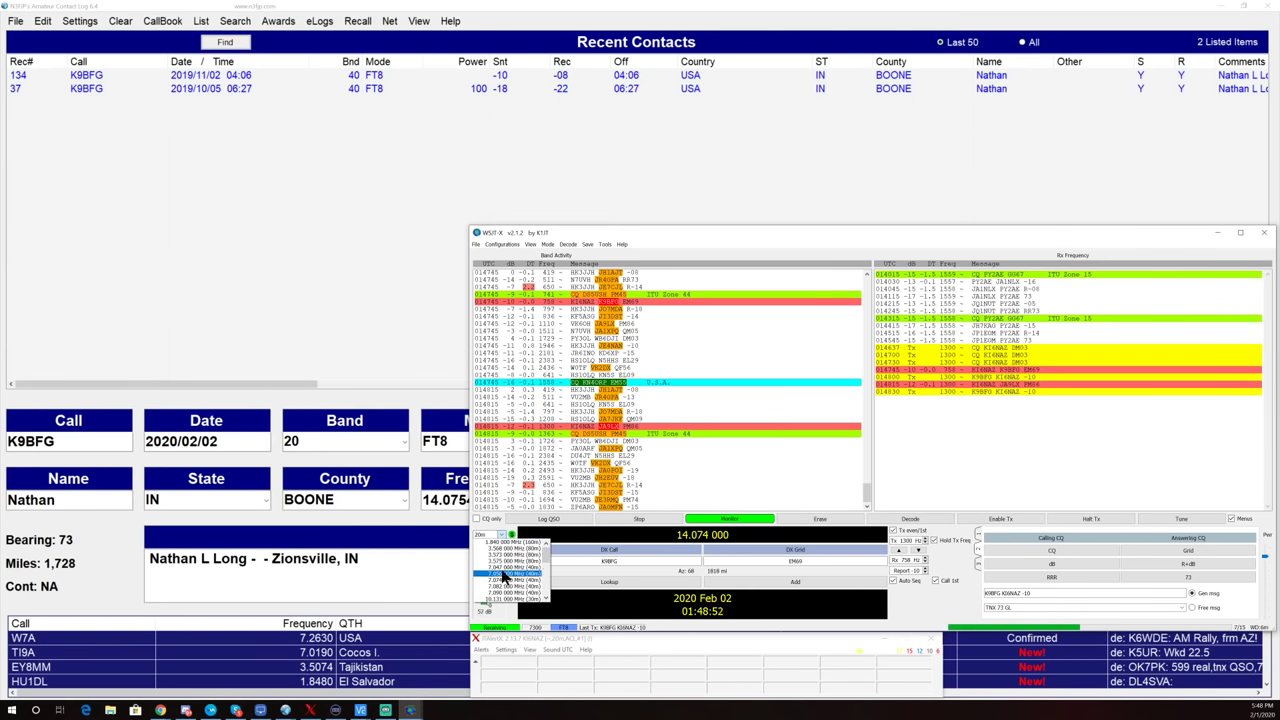
pyautogui.click(502, 579)
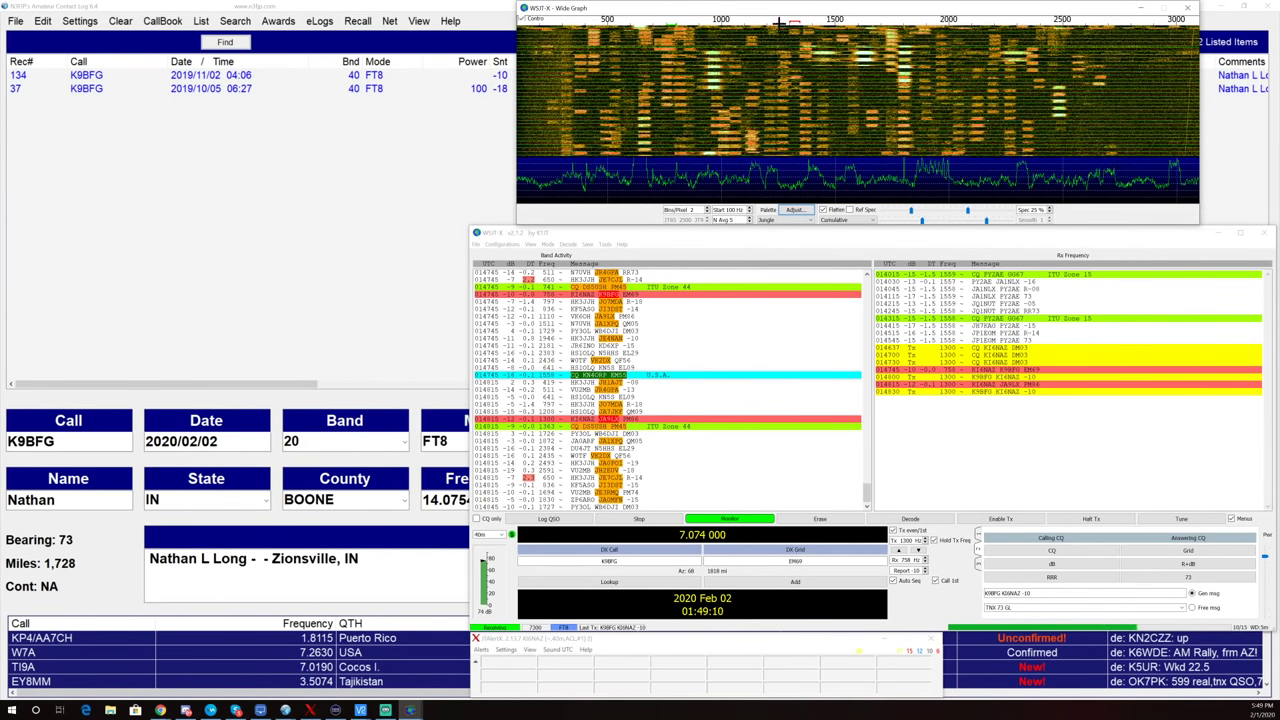
pyautogui.keyDown('ctrl'); pyautogui.click(778, 22); pyautogui.keyUp('ctrl')
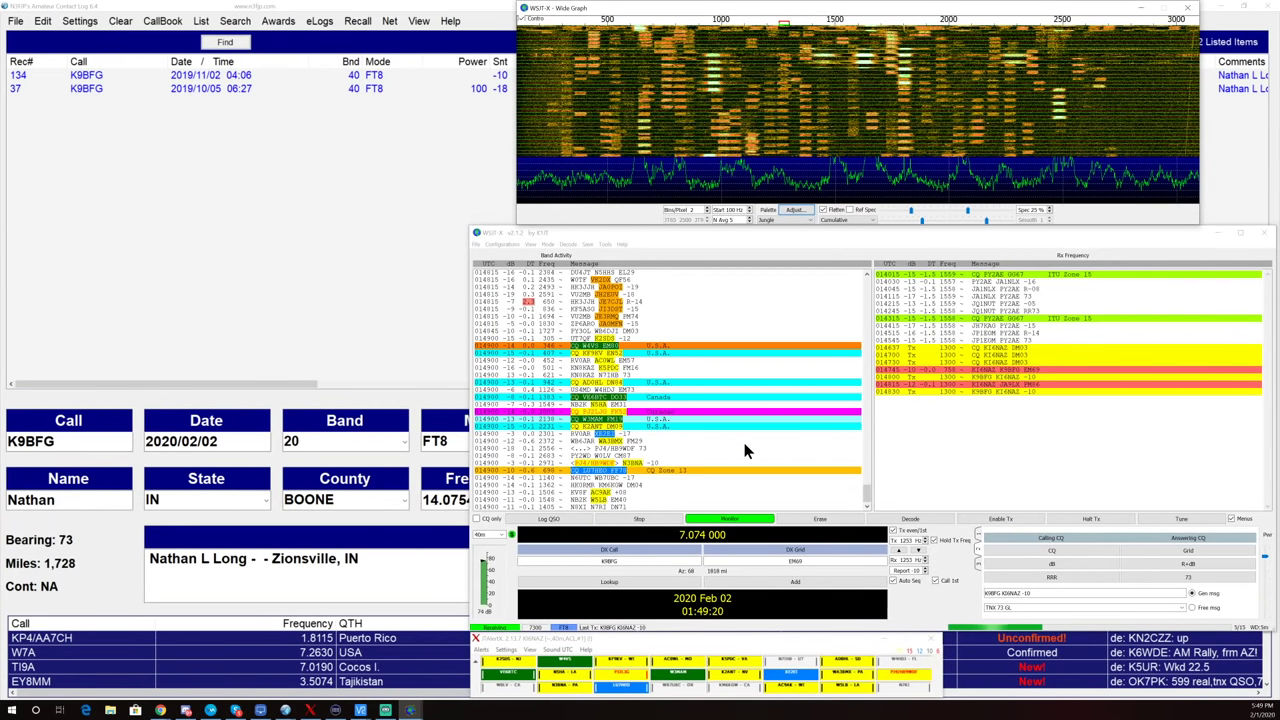
# - Change the operating frequency to 7.082 MHz and back to 7.074 MHz on the 40 m band
pyautogui.click(503, 535)
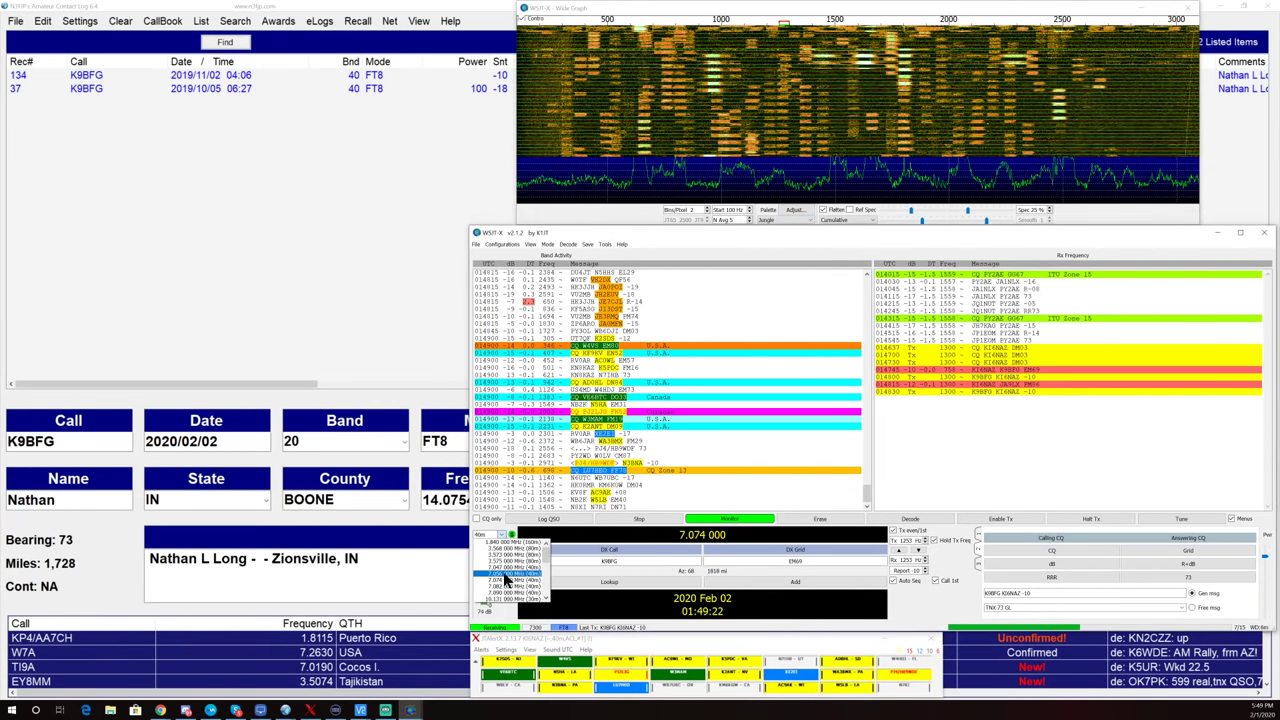
pyautogui.click(505, 586)
pyautogui.click(501, 535)
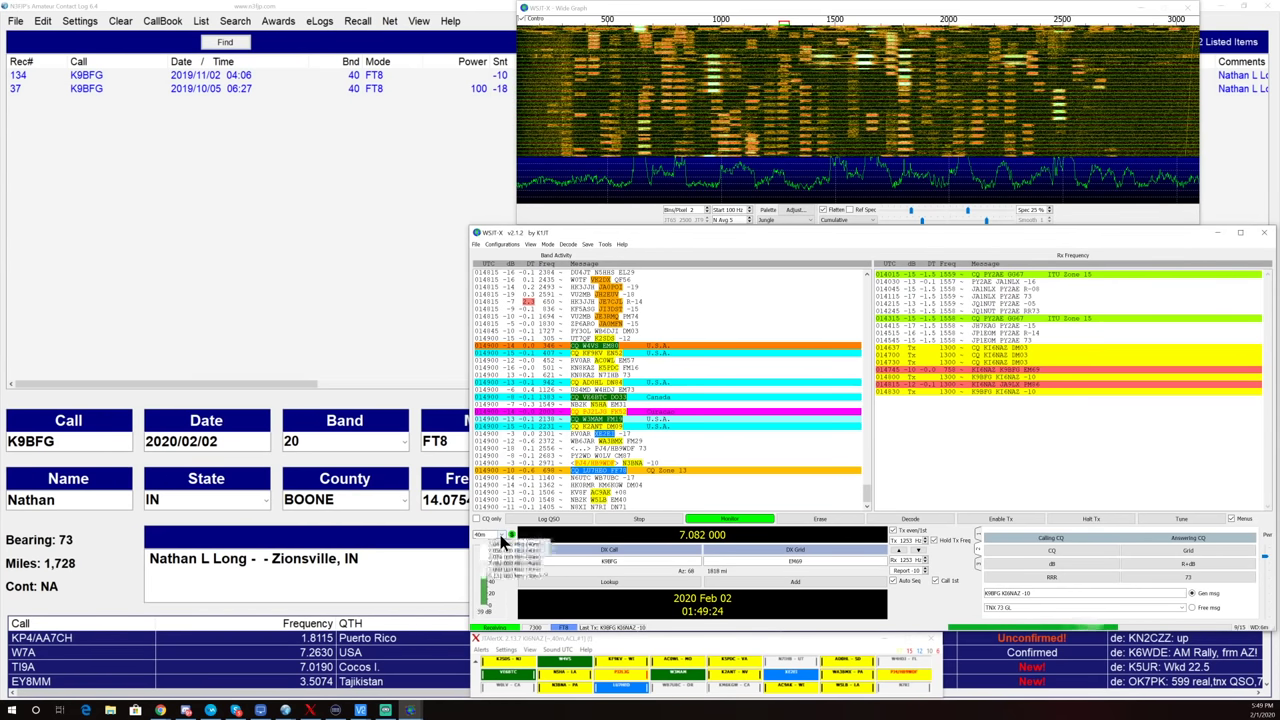
pyautogui.click(500, 585)
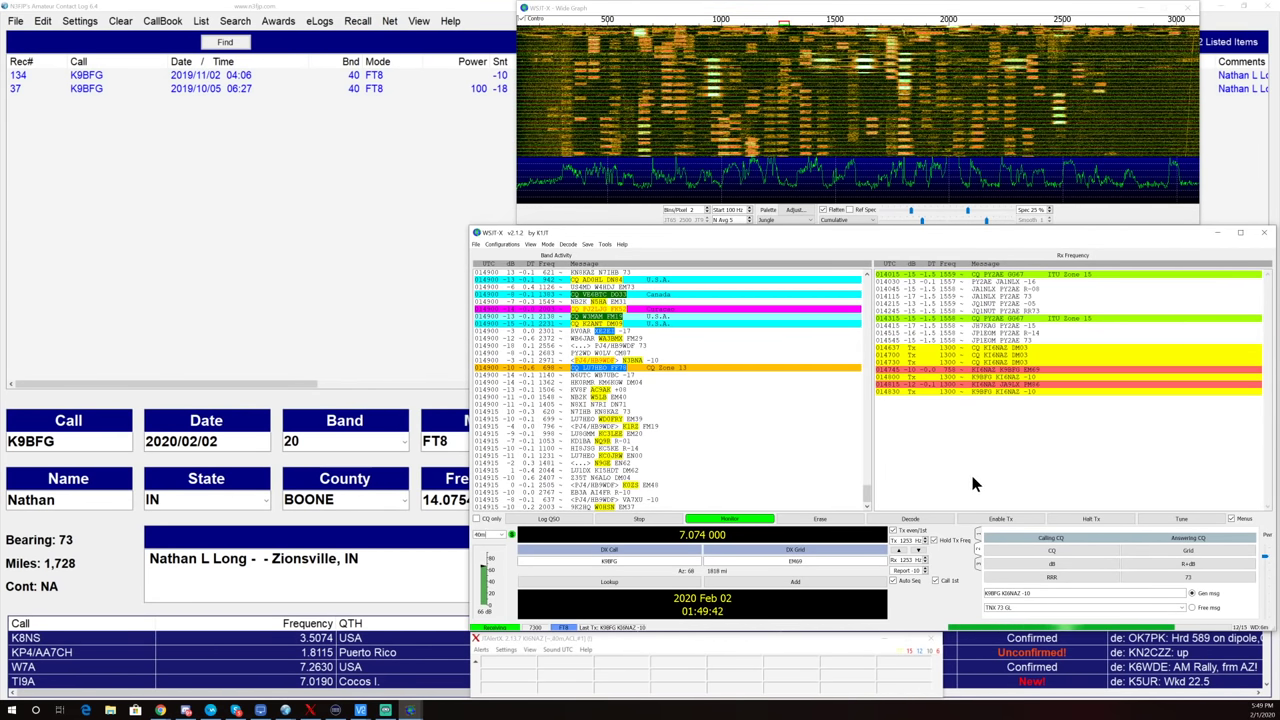
# - Select the CQ message and enable its transmission on 40 m
pyautogui.click(1018, 548)
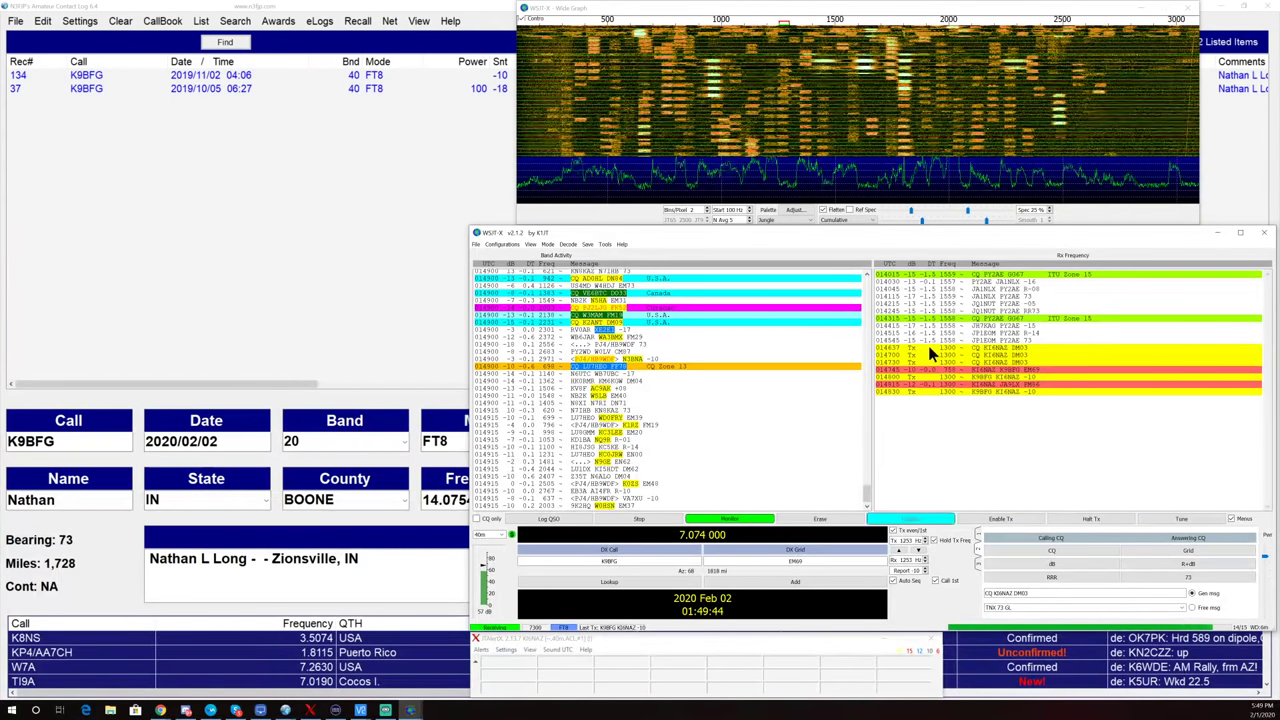
pyautogui.click(981, 517)
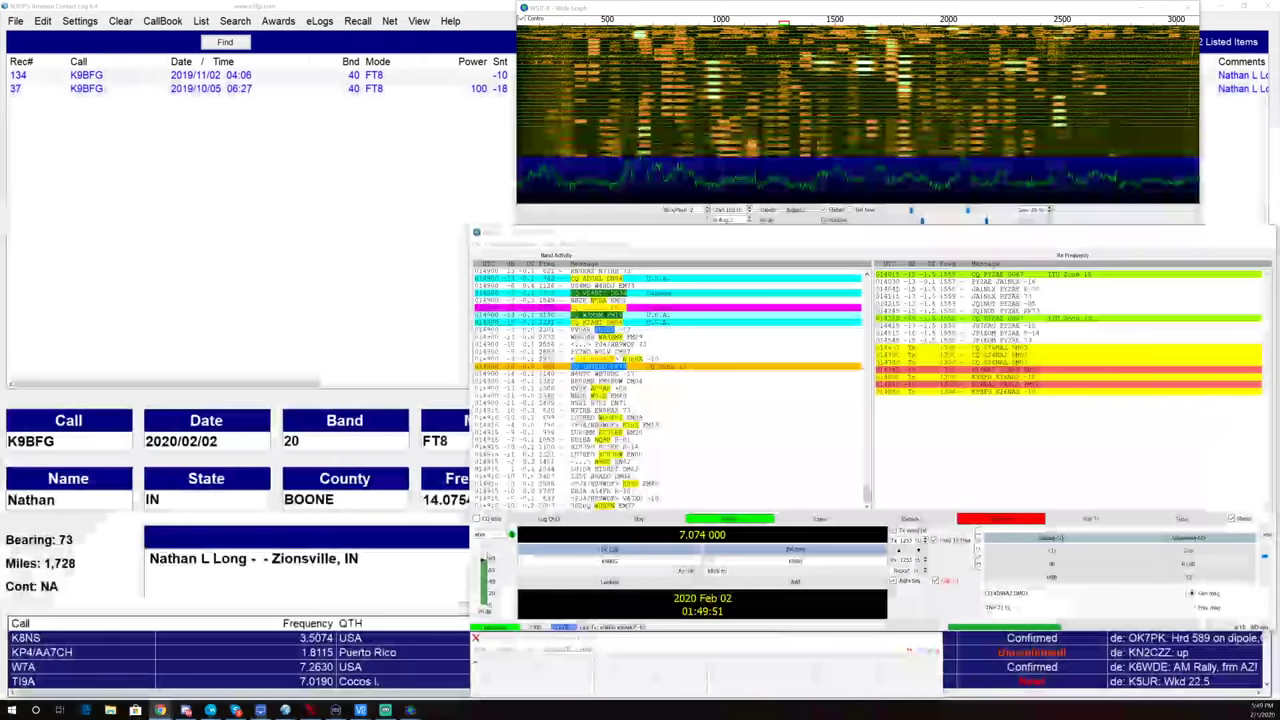
# - Switch to PSK Reporter in the browser, refresh the station's reception reports, and inspect individual reports across the Caribbean and the United States
pyautogui.click(160, 710)
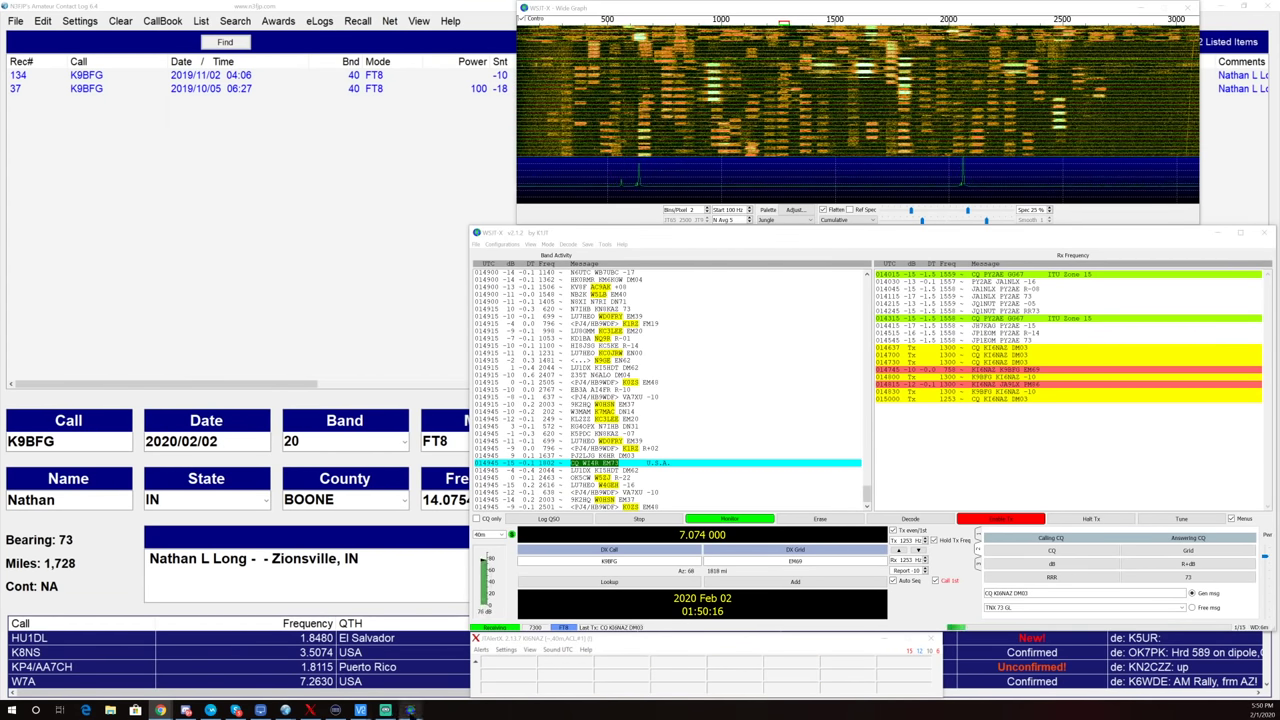
pyautogui.moveTo(286, 711)
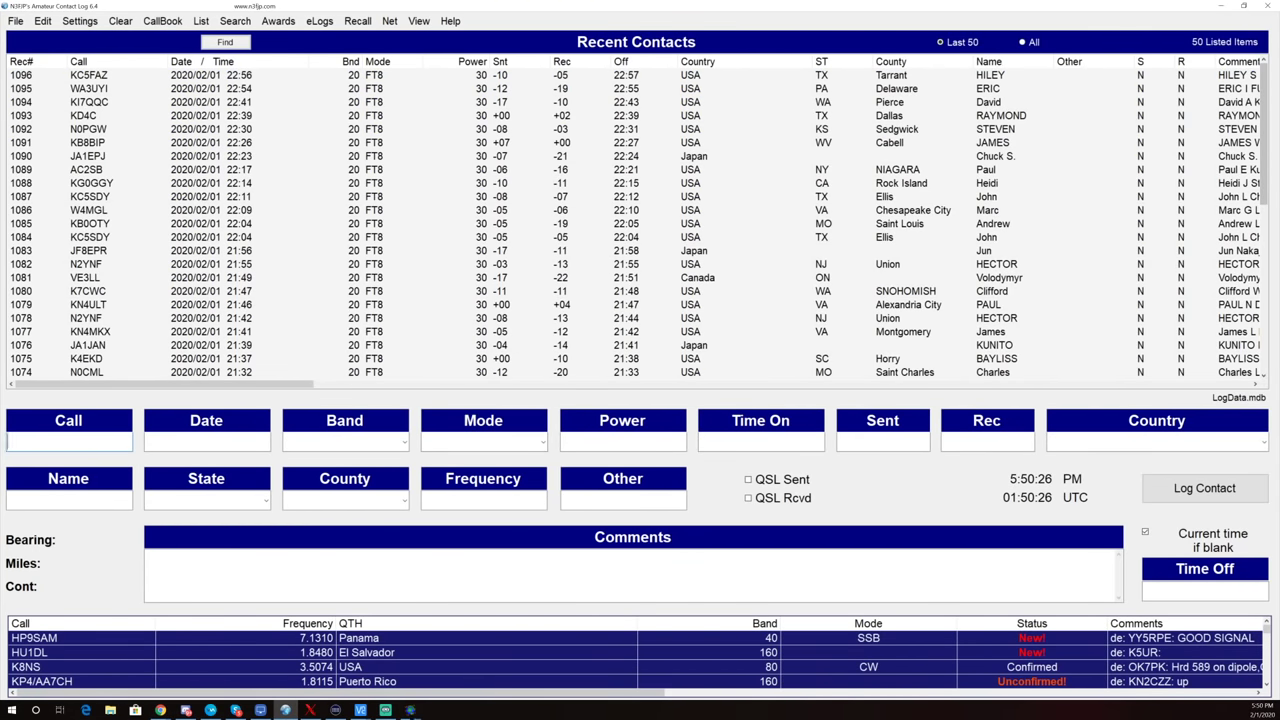
pyautogui.click(472, 647)
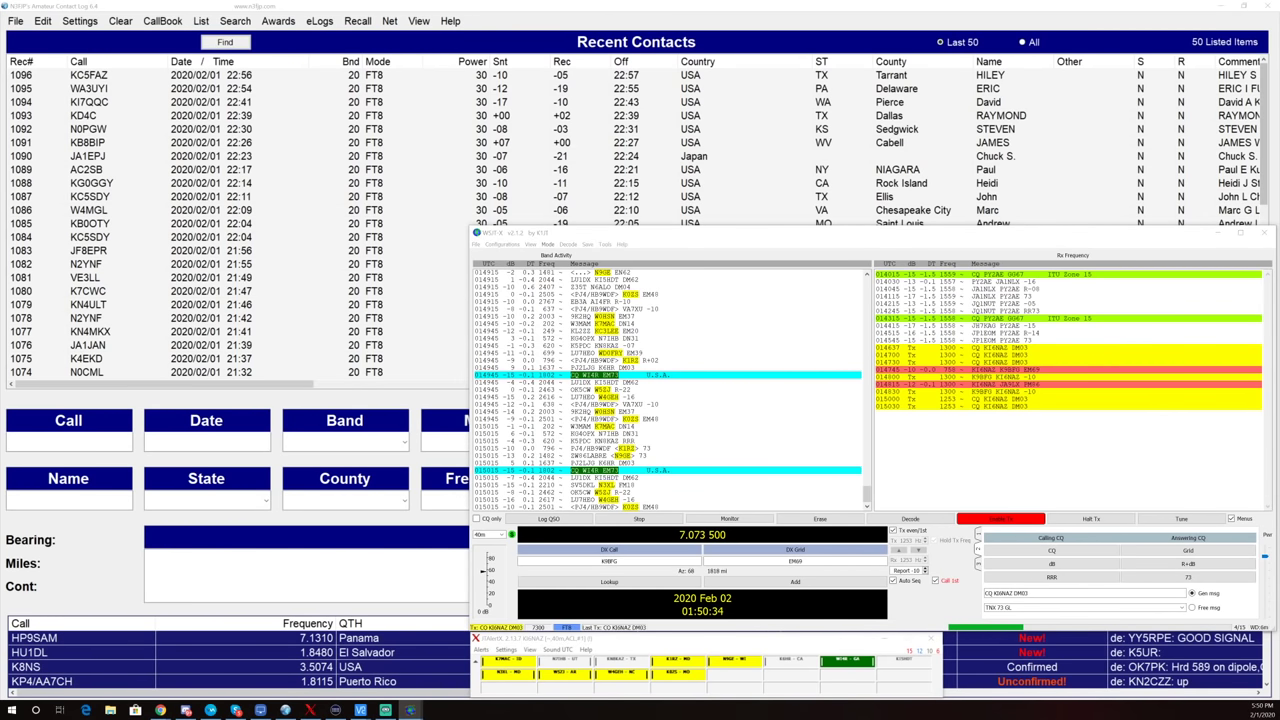
pyautogui.hotkey('alt', 'Tab')
pyautogui.moveTo(733, 365)
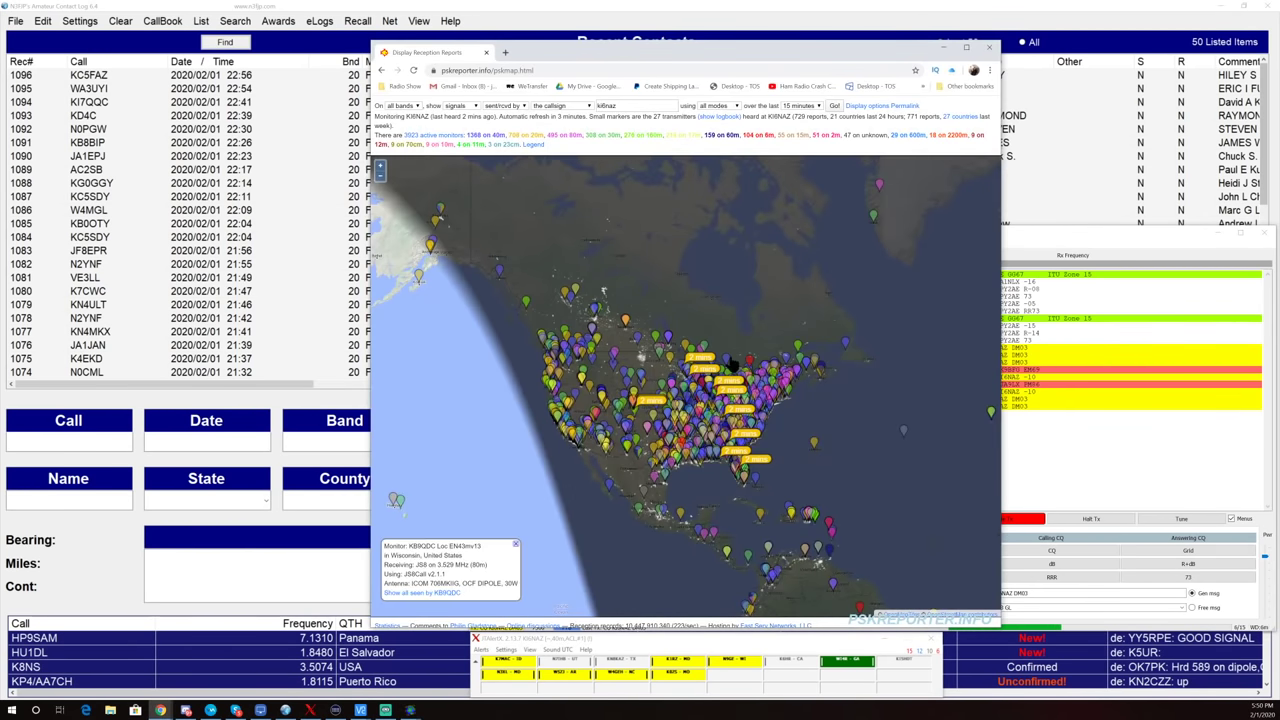
pyautogui.click(833, 106)
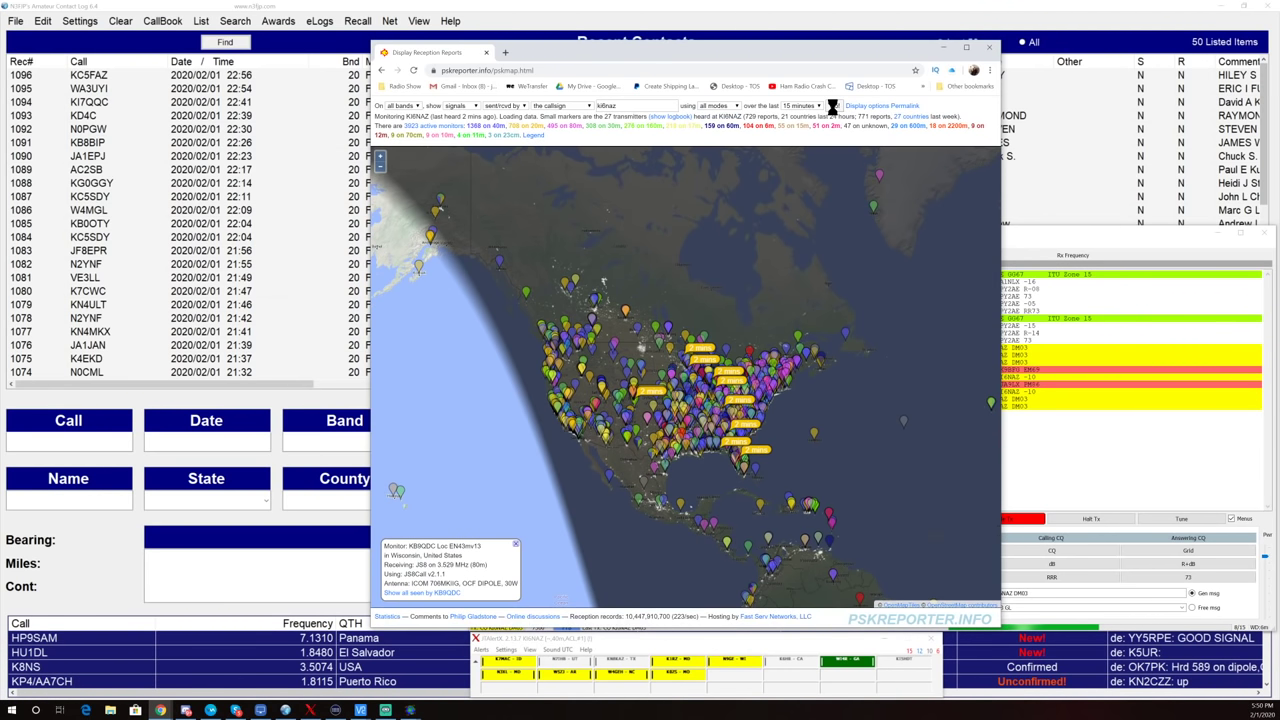
pyautogui.moveTo(822, 513)
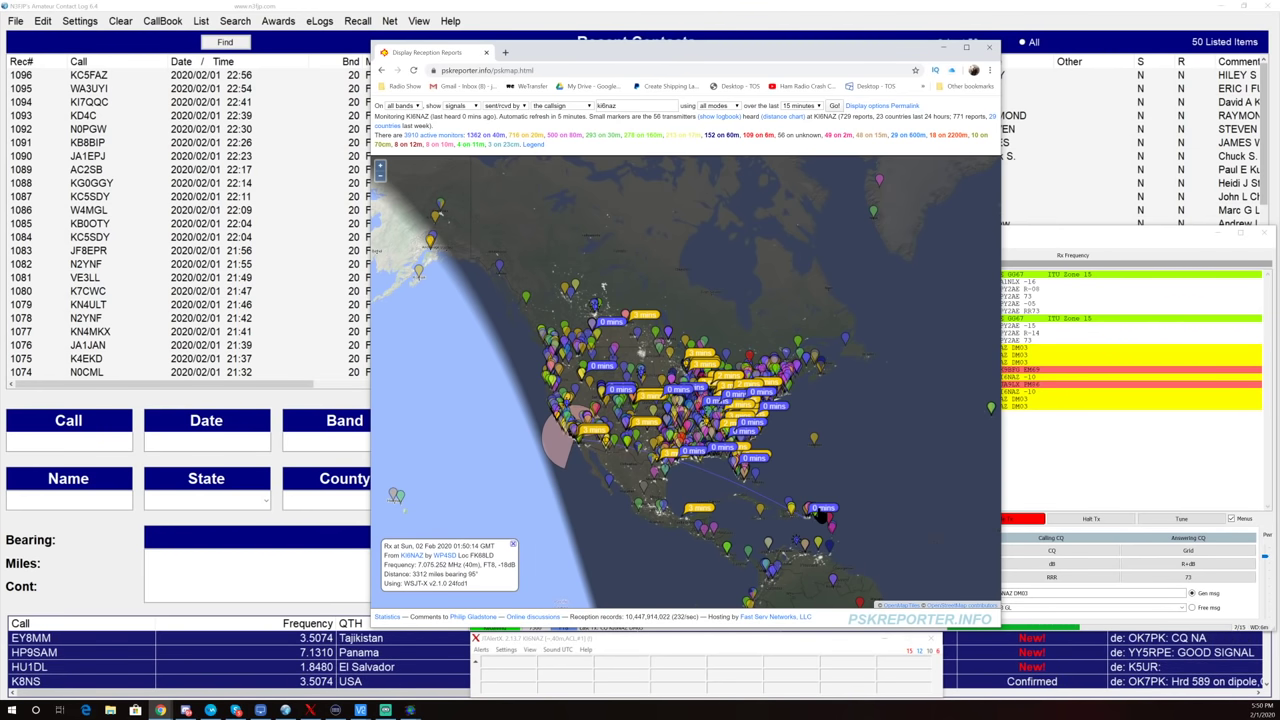
pyautogui.moveTo(716, 456)
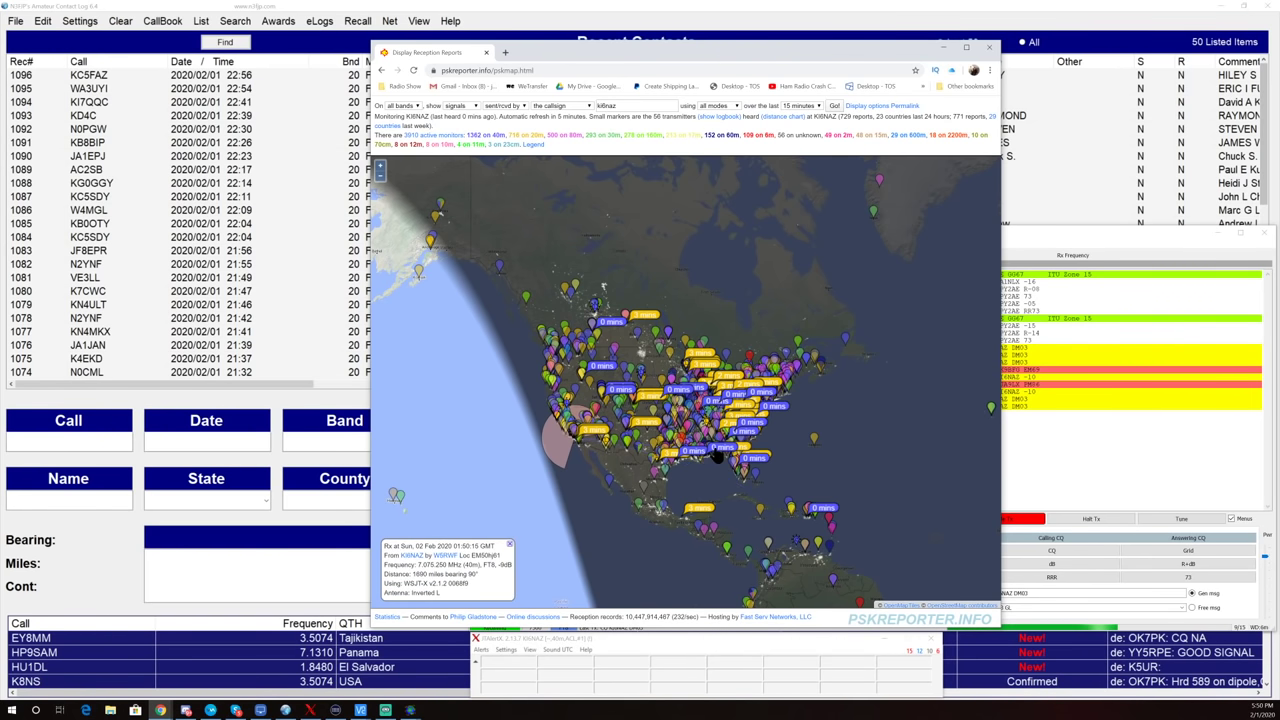
pyautogui.moveTo(686, 397)
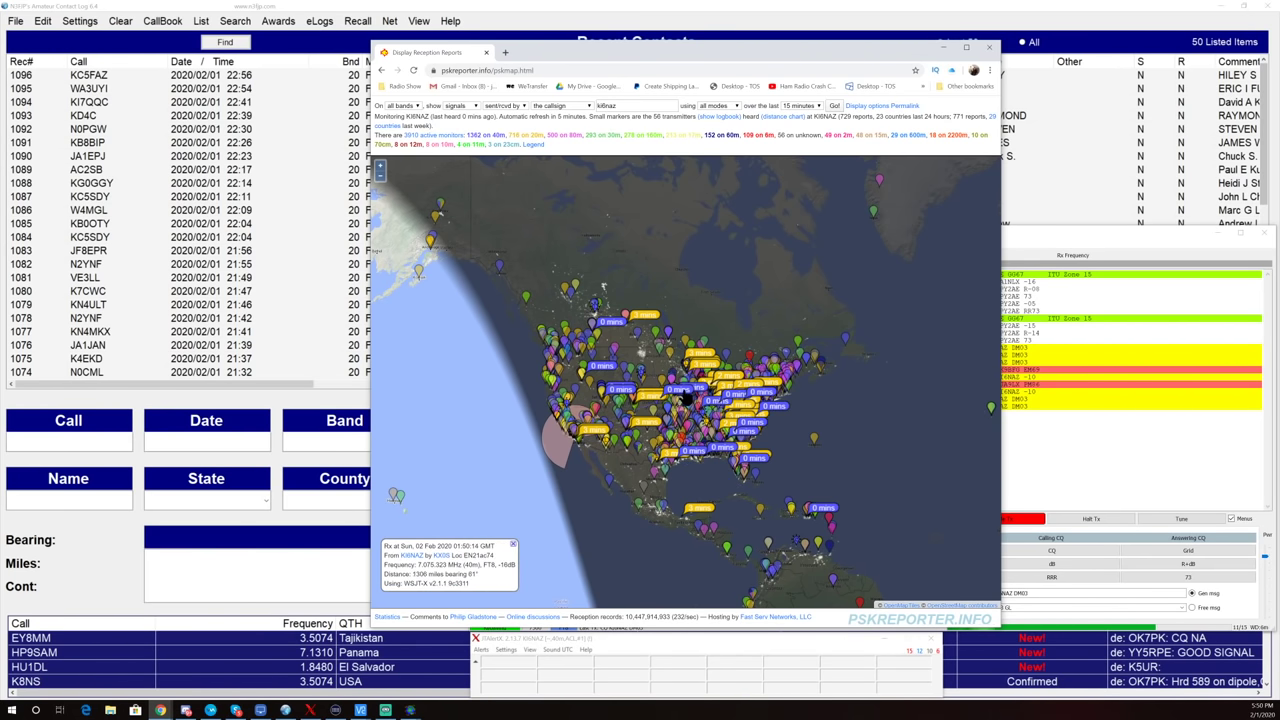
pyautogui.moveTo(622, 394)
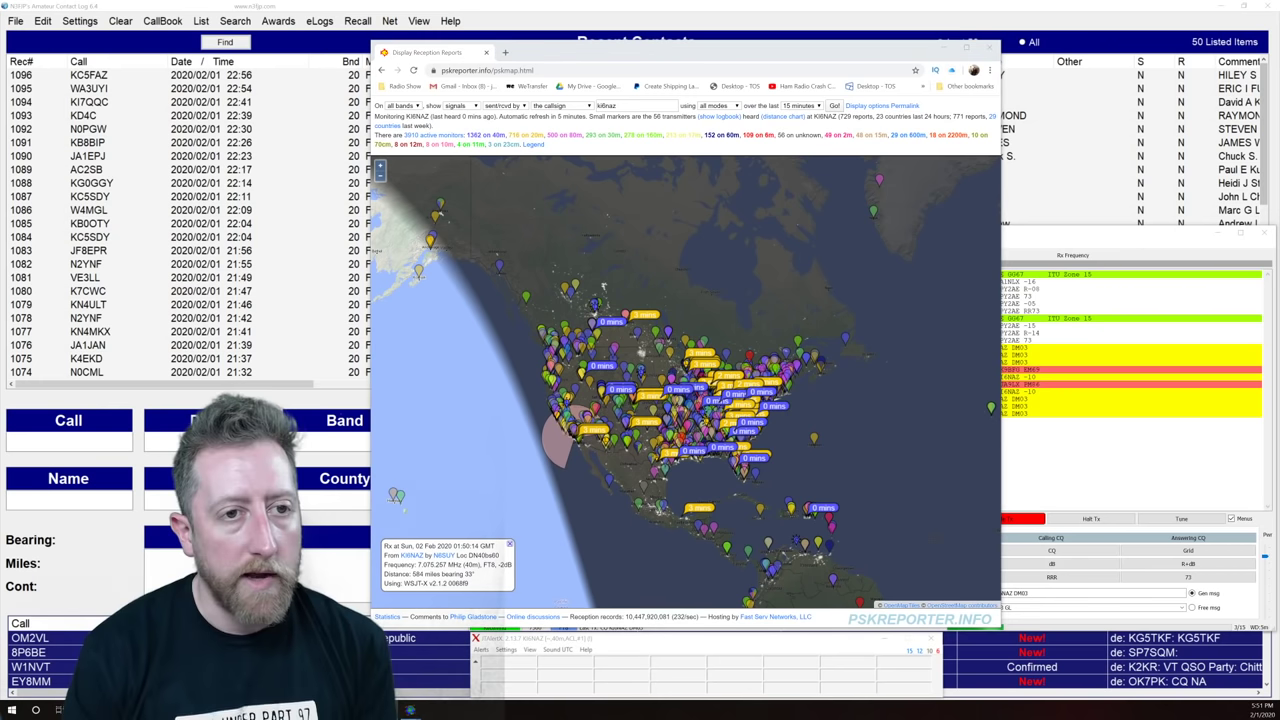
# - Put the PSK Reporter window away and move the calling operator's photo from behind WSJT-X over the contact log
pyautogui.click(1130, 441)
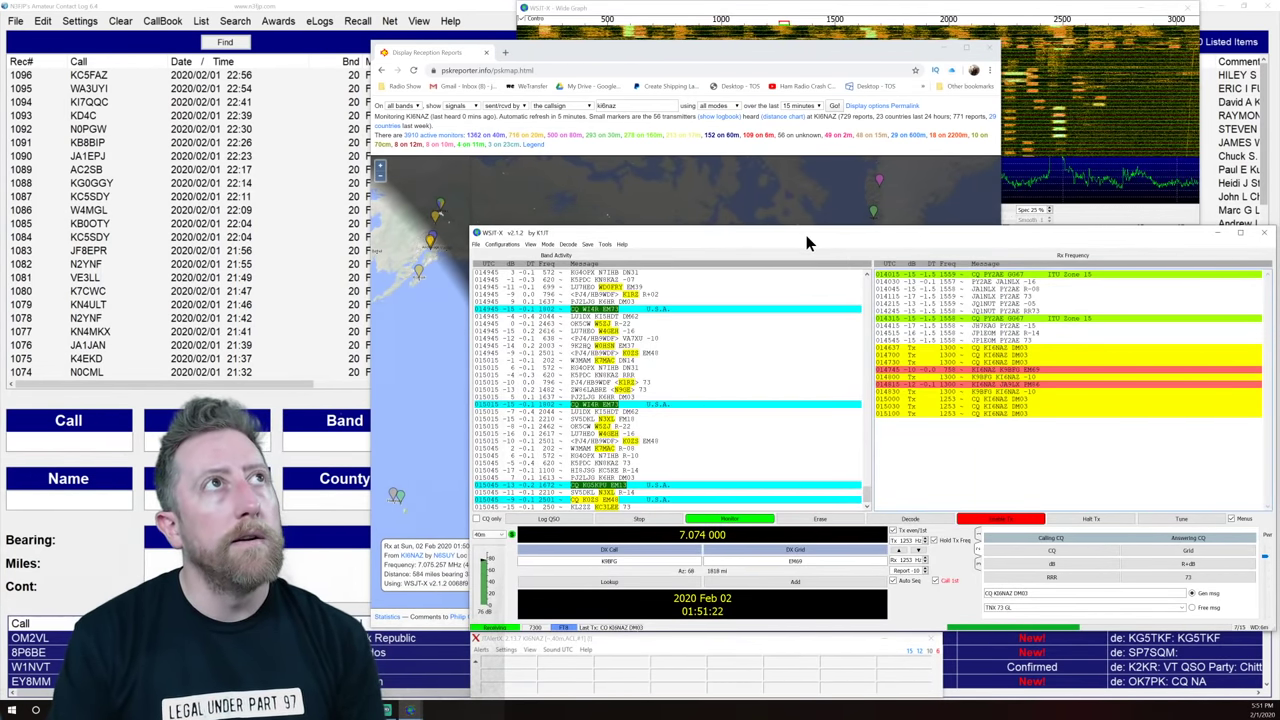
pyautogui.click(894, 65)
pyautogui.click(966, 47)
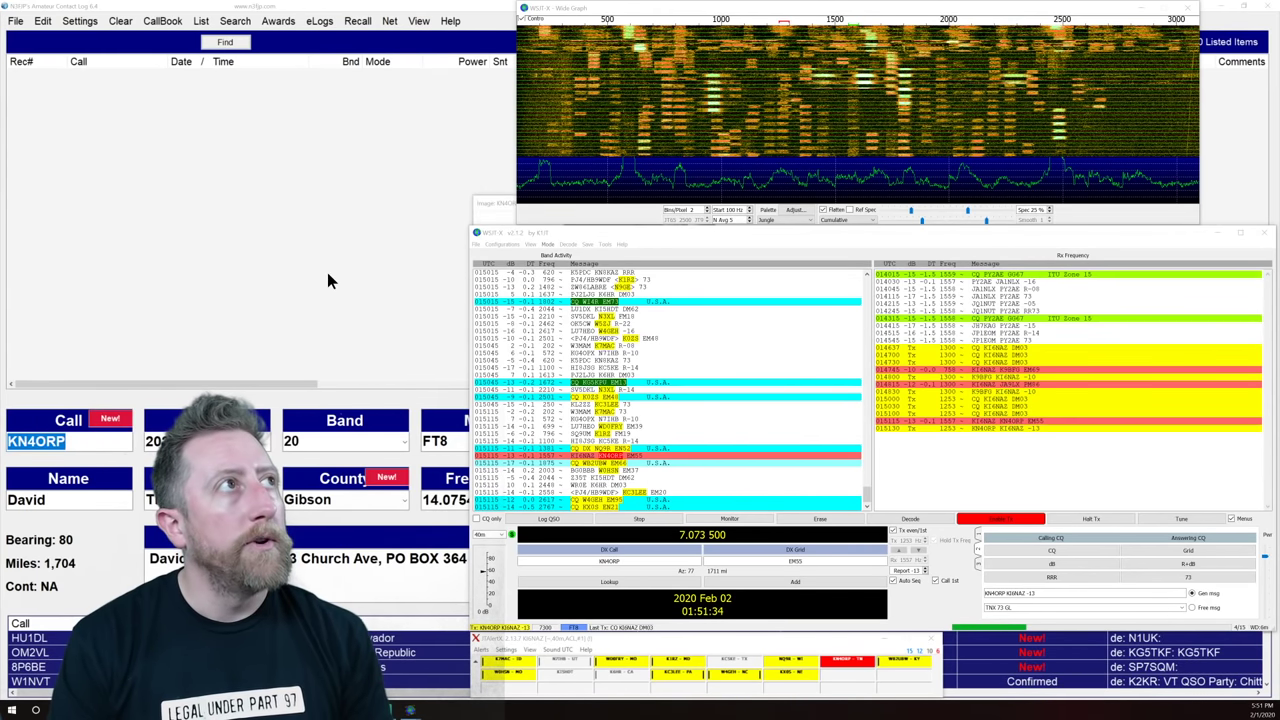
pyautogui.click(327, 272)
pyautogui.moveTo(629, 213); pyautogui.dragTo(513, 101)
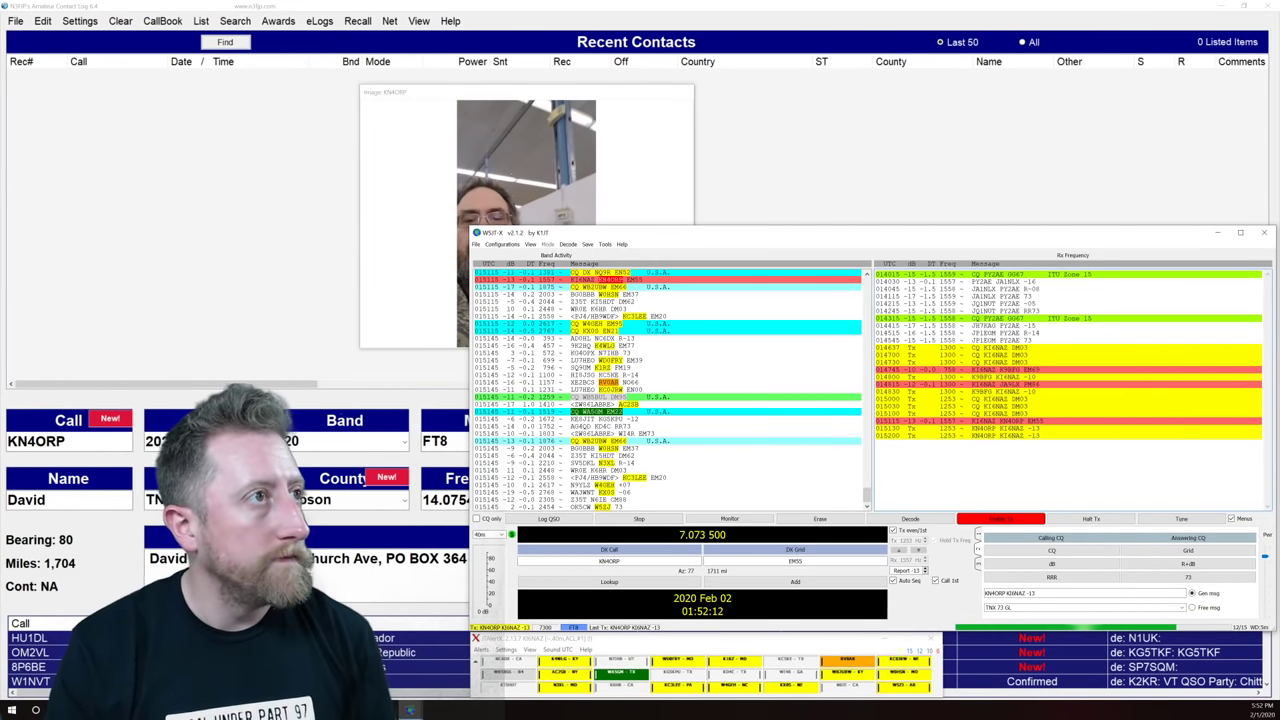
# - Move the Log QSO window aside and confirm the completed 40 m FT8 contact with the Tx power at 30
pyautogui.click(575, 690)
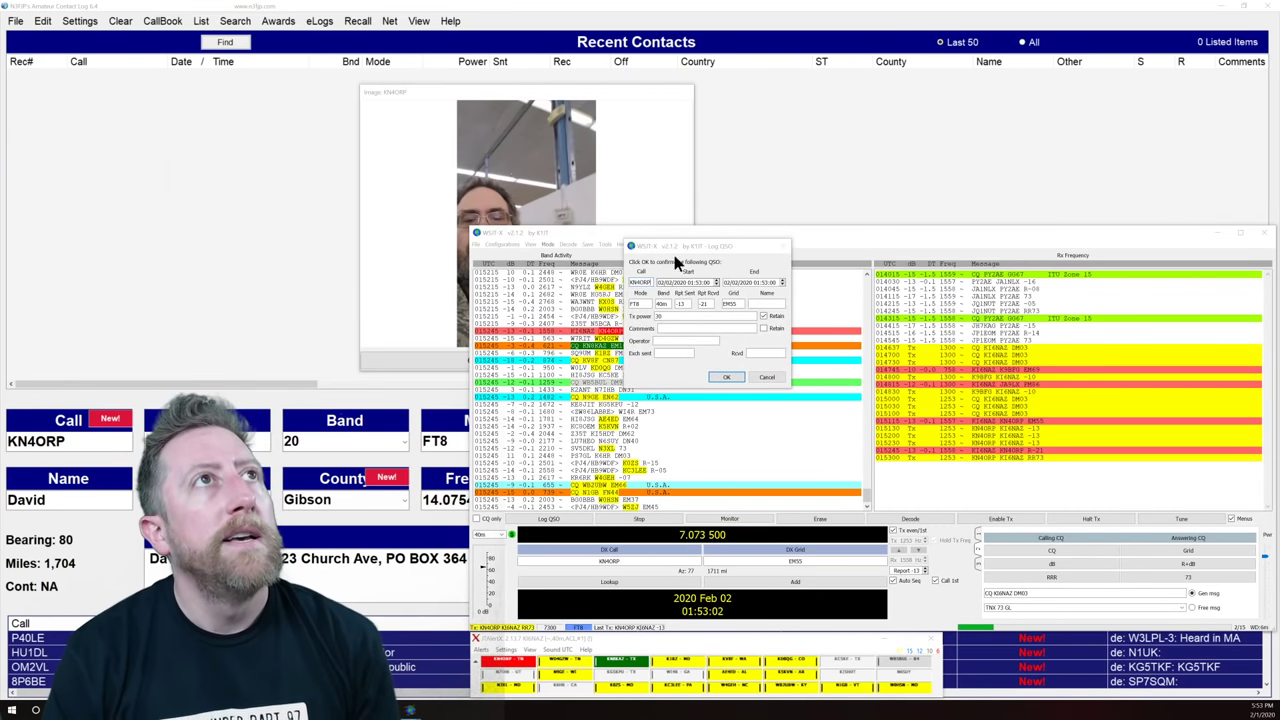
pyautogui.moveTo(706, 251); pyautogui.dragTo(838, 358)
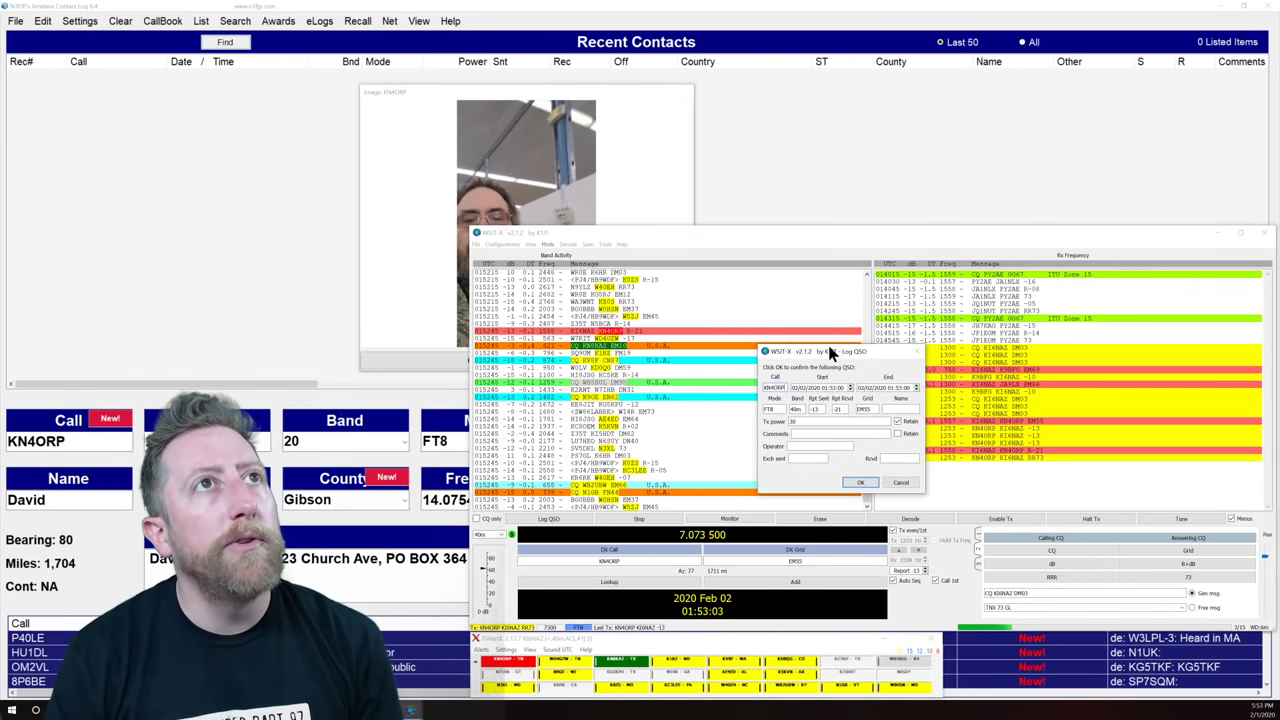
pyautogui.doubleClick(797, 420)
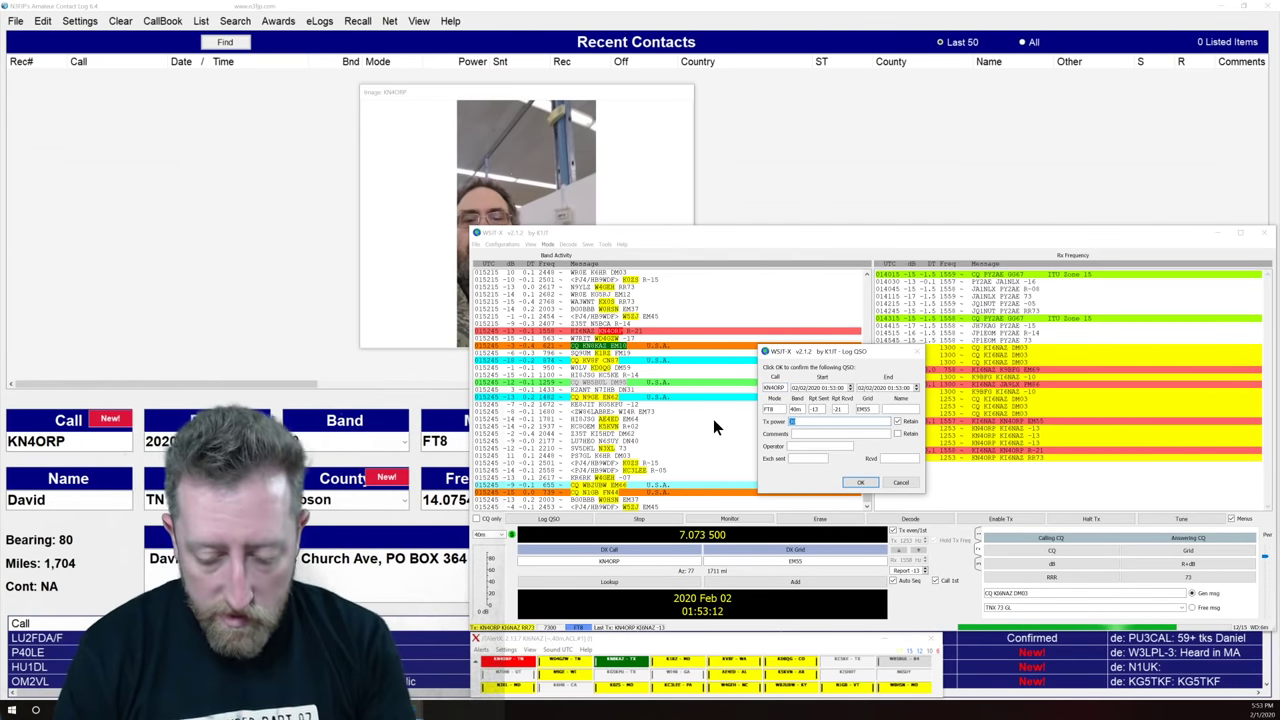
pyautogui.click(859, 483)
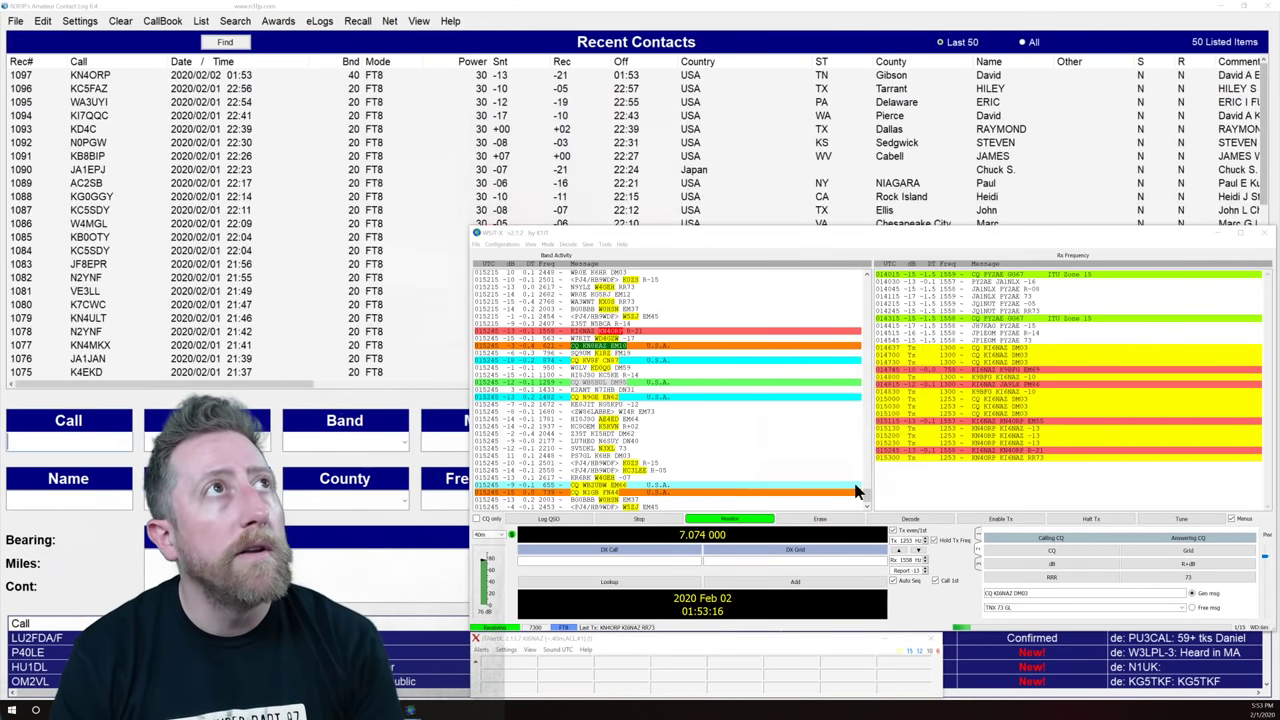
# - Bring the contact log forward, check the record of the new 40 m contact, and minimize the log
pyautogui.click(113, 75)
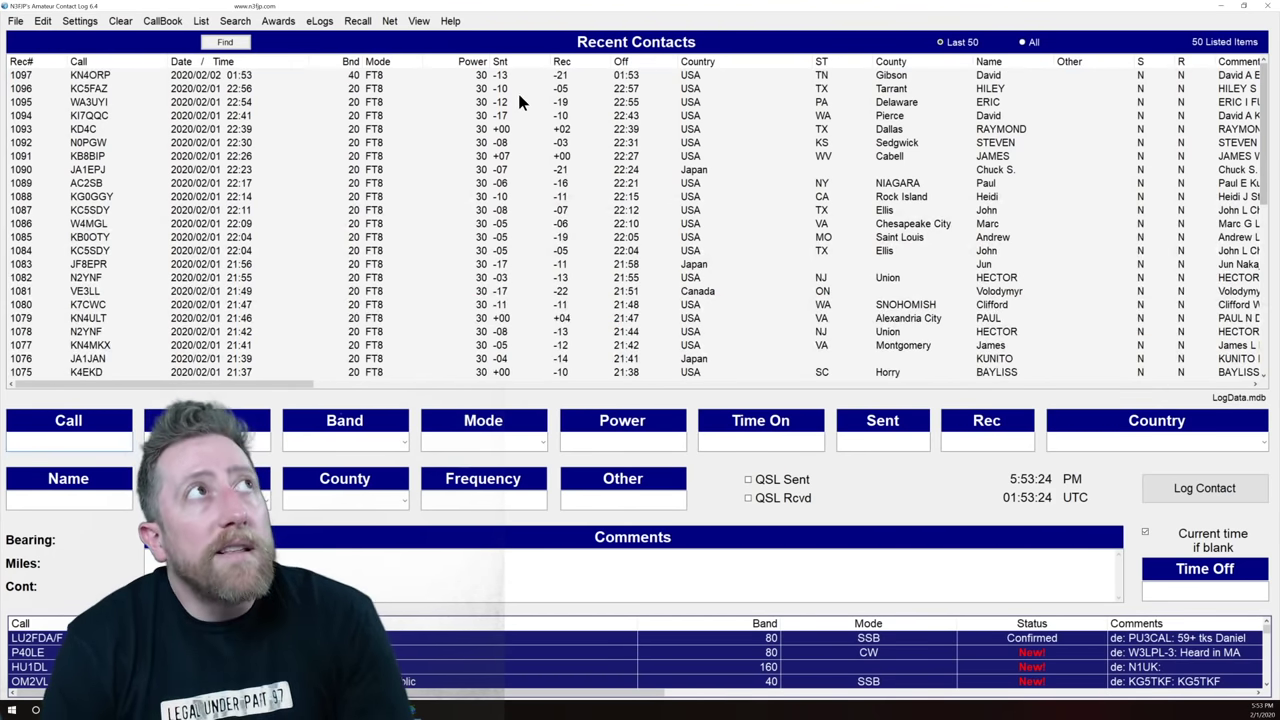
pyautogui.click(1219, 6)
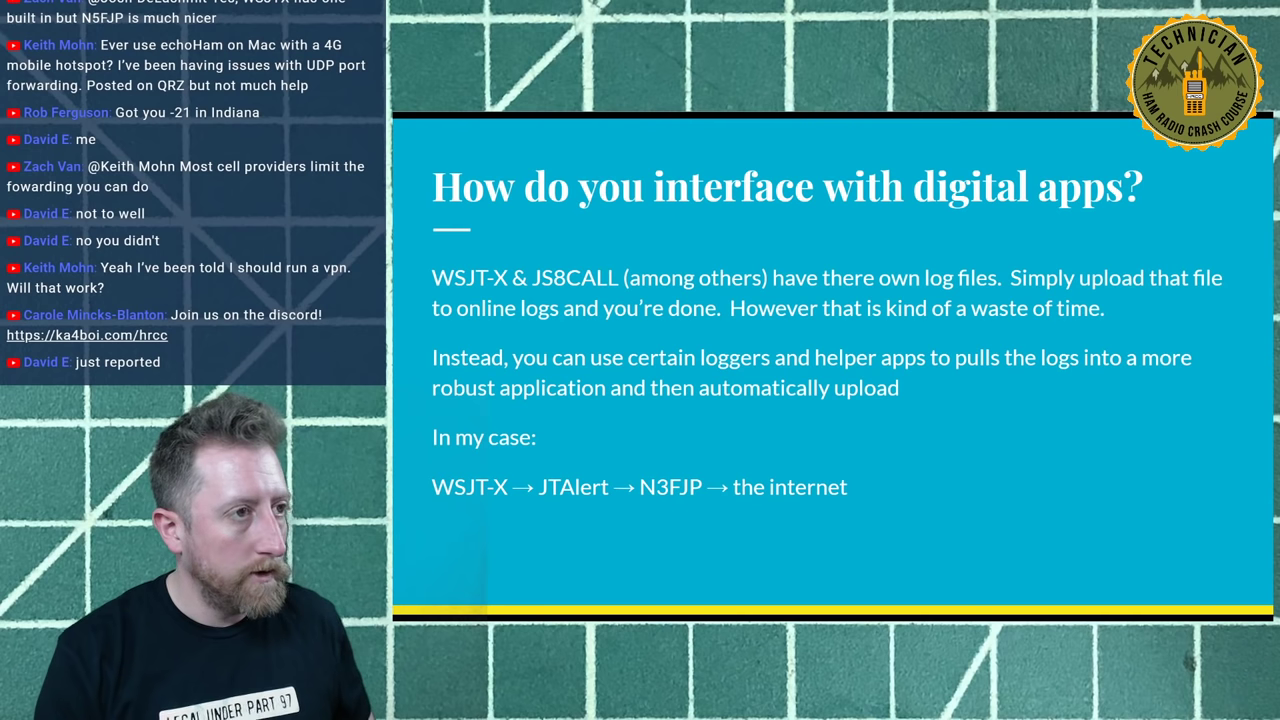
pyautogui.moveTo(808, 483)
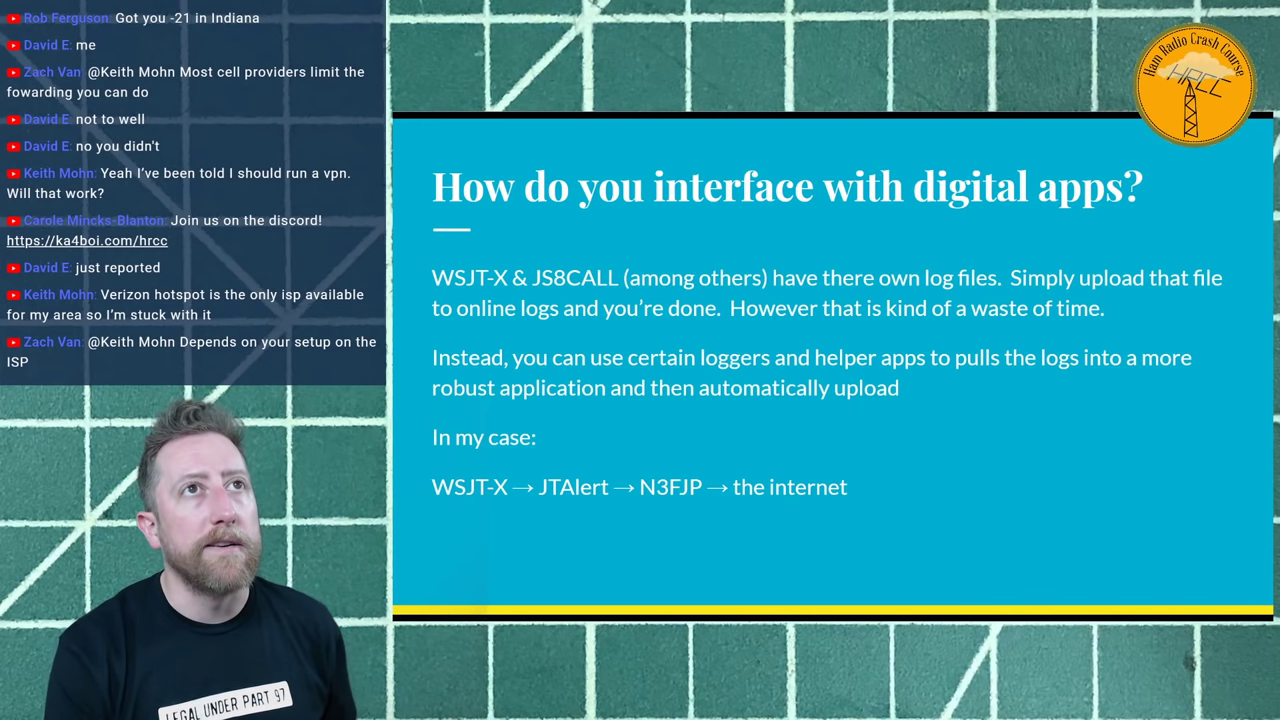
pyautogui.press('Right')
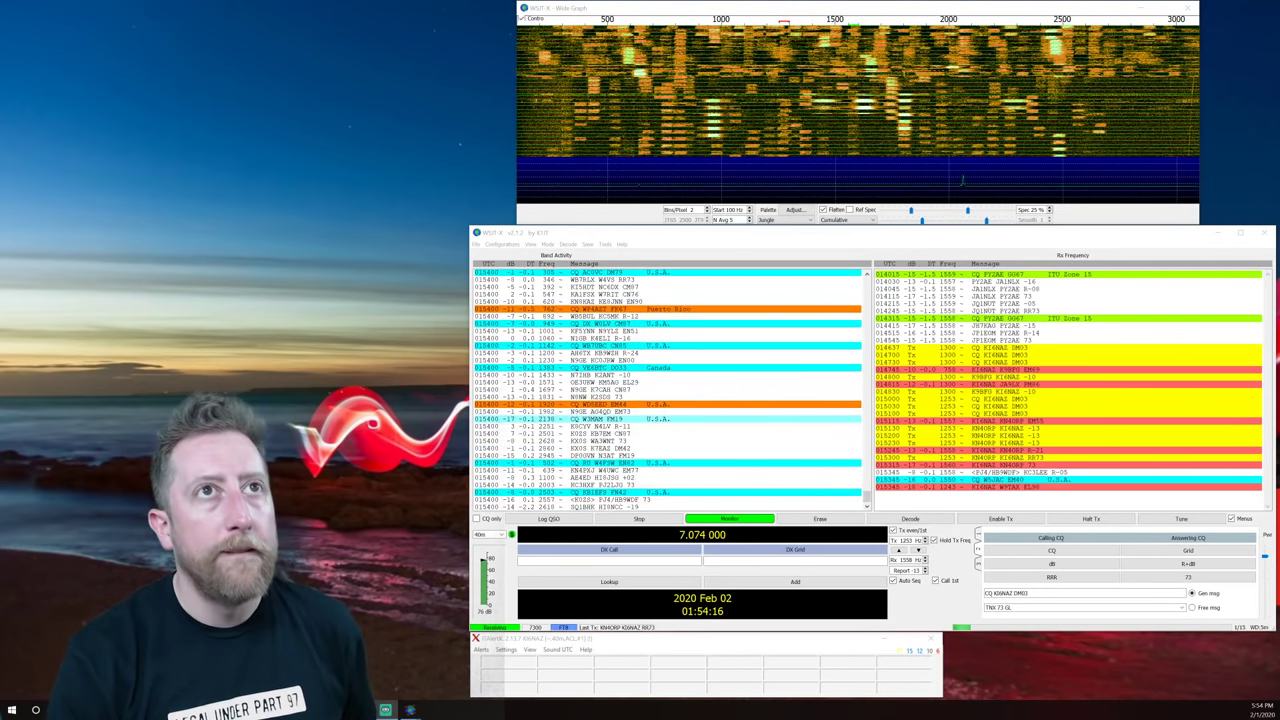
# - Switch to the contact log and enable real-time upload to LoTW in the LoTW manager, acknowledging the notice and closing the manager
pyautogui.hotkey('alt', 'Tab')
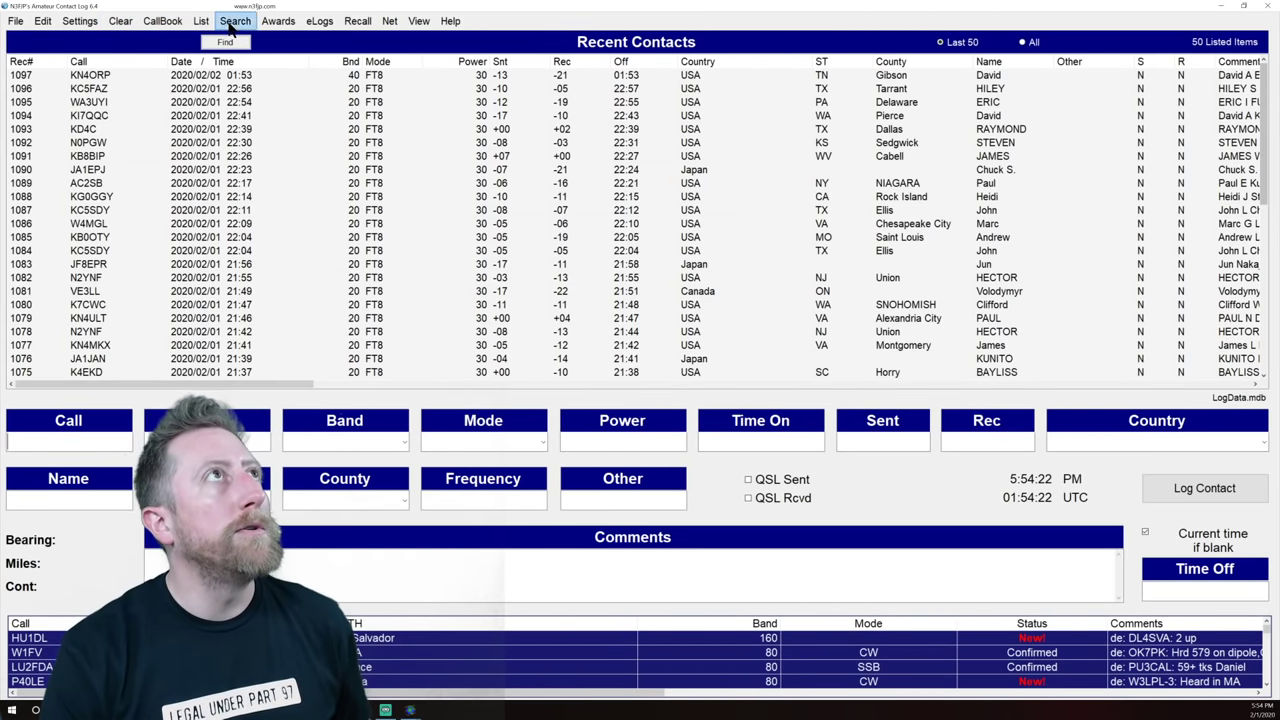
pyautogui.click(324, 24)
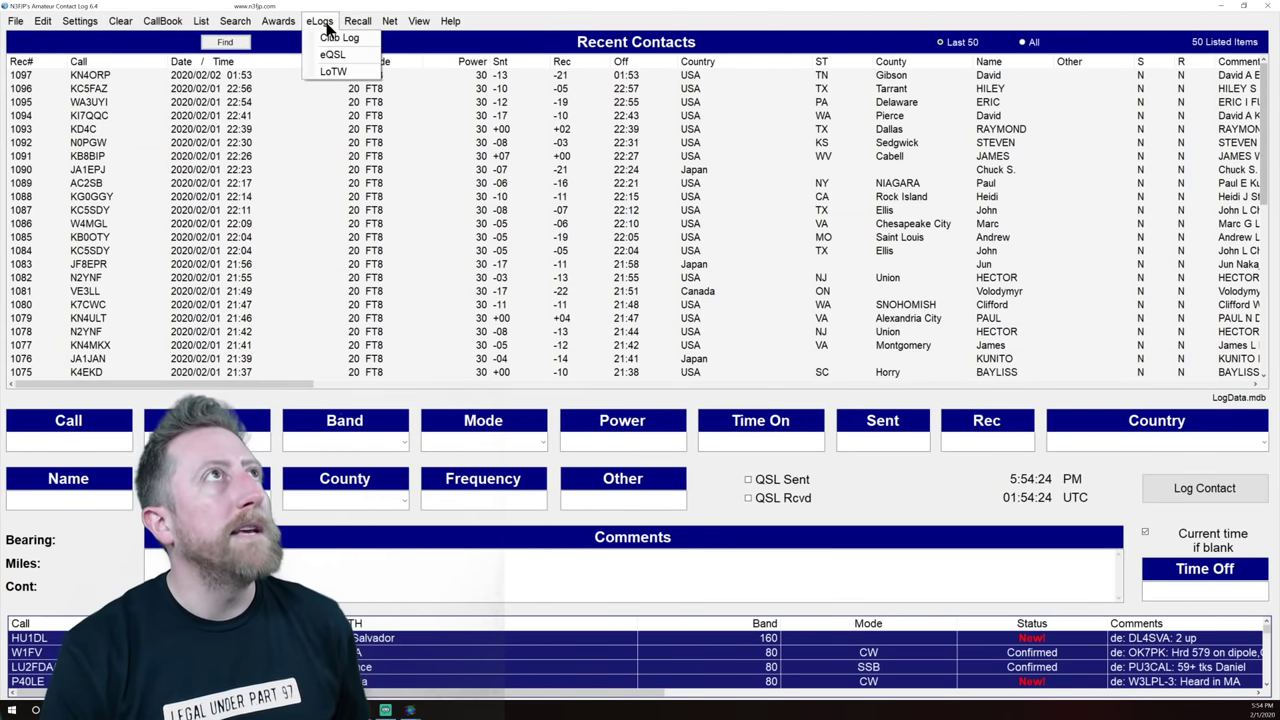
pyautogui.click(330, 71)
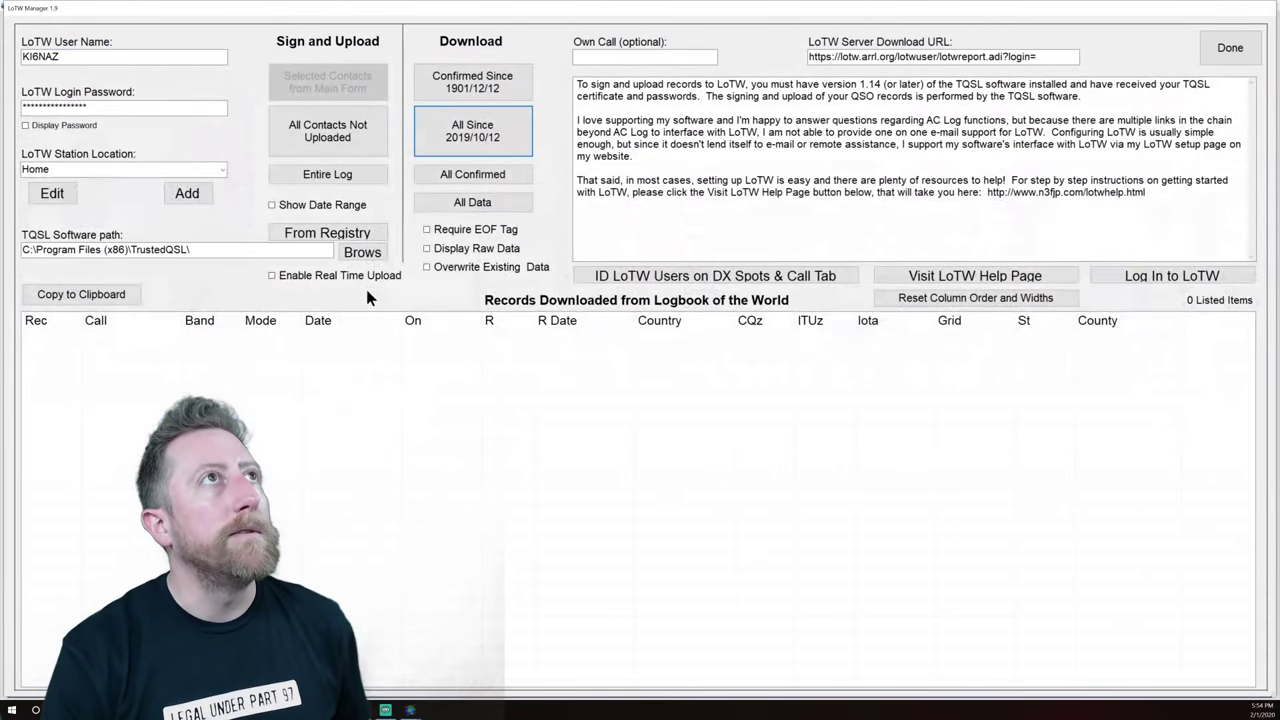
pyautogui.click(271, 275)
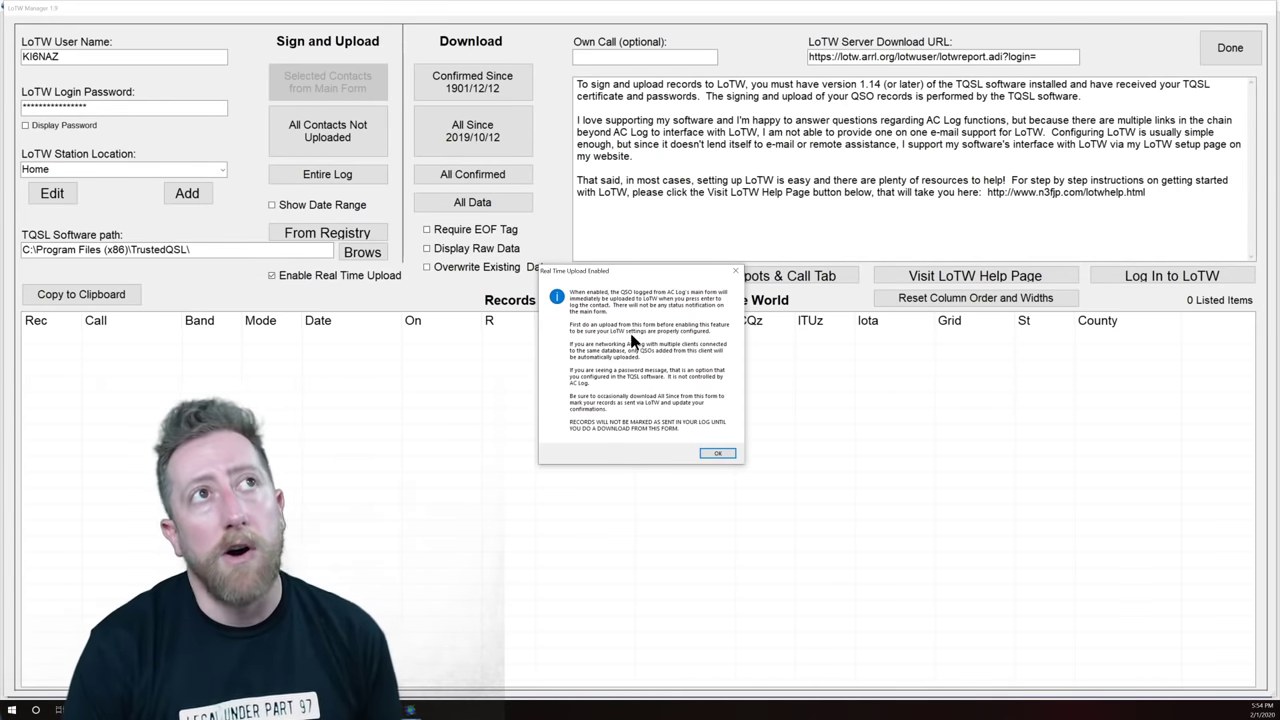
pyautogui.click(724, 453)
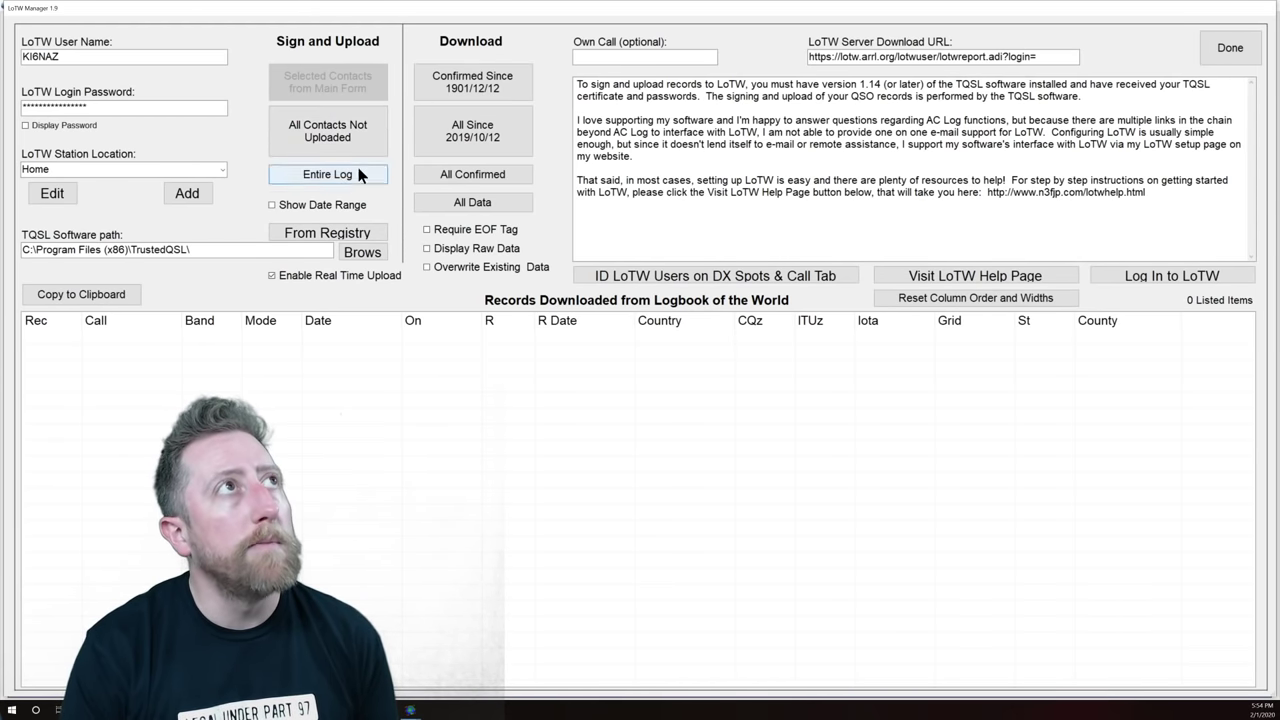
pyautogui.click(1234, 55)
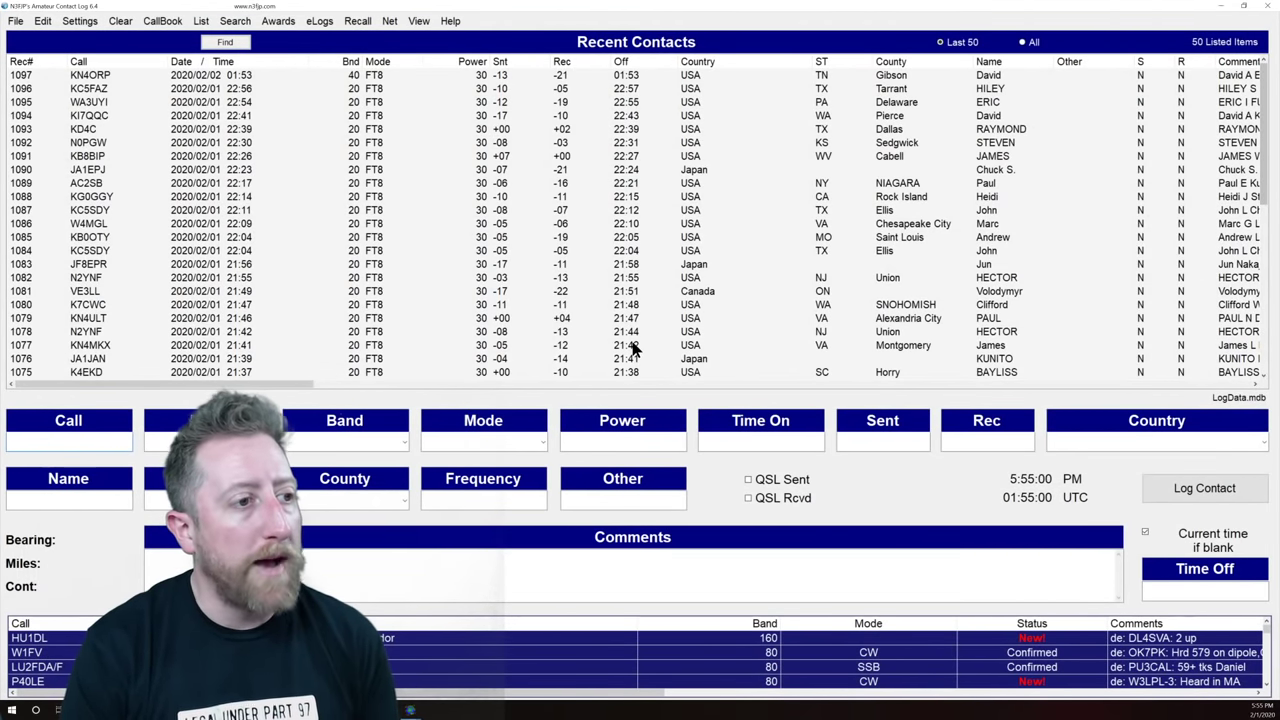
# - Review the Club Log upload settings and the eQSL upload settings, closing each window after viewing it
pyautogui.click(319, 21)
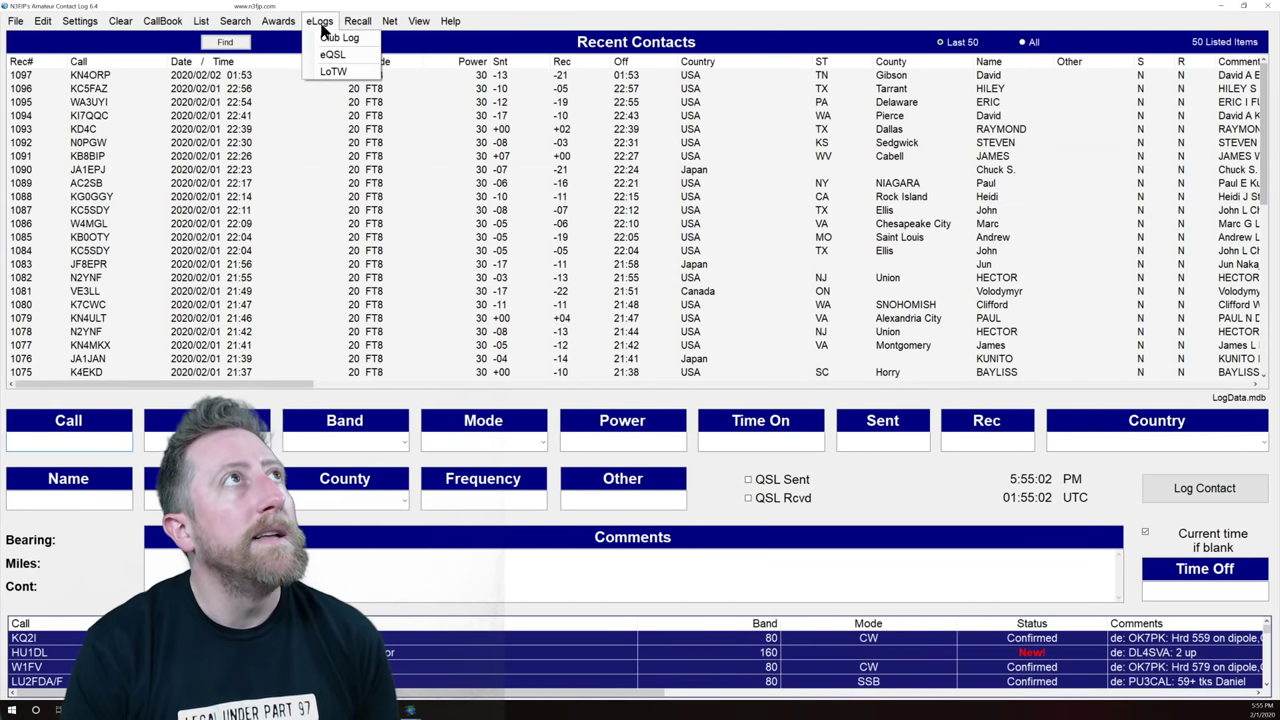
pyautogui.click(336, 38)
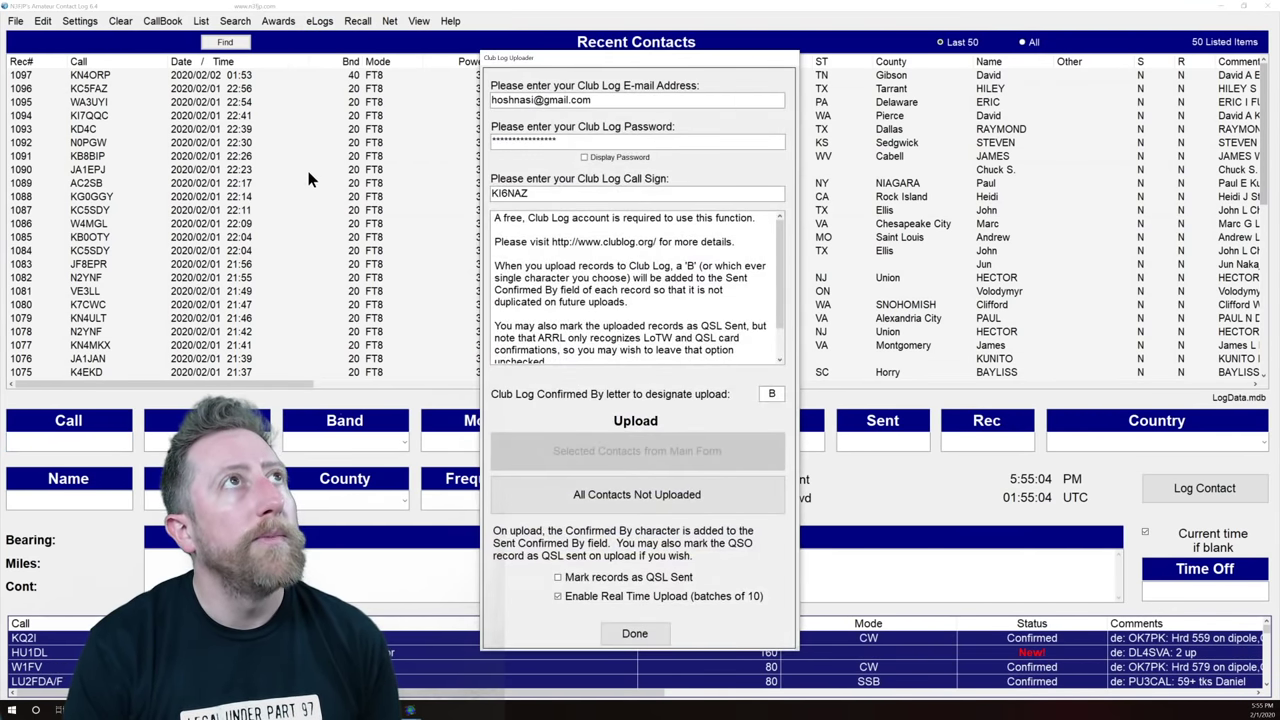
pyautogui.click(635, 634)
pyautogui.click(319, 21)
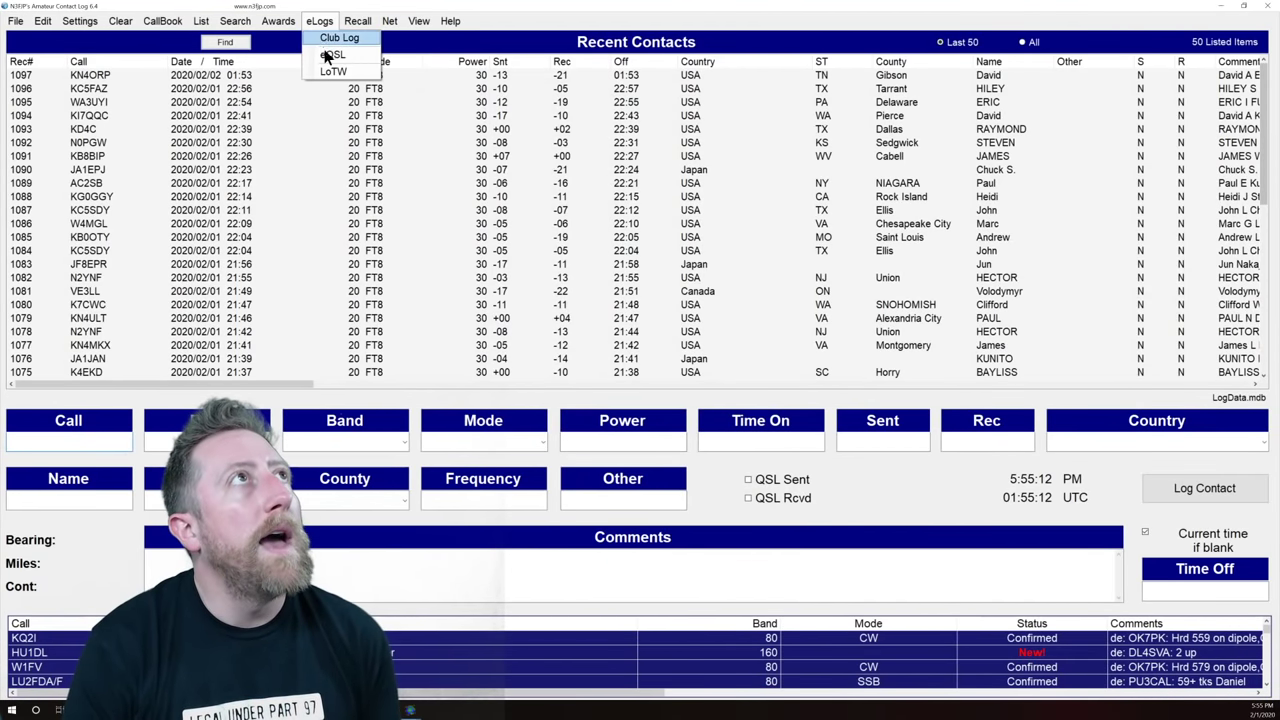
pyautogui.click(328, 56)
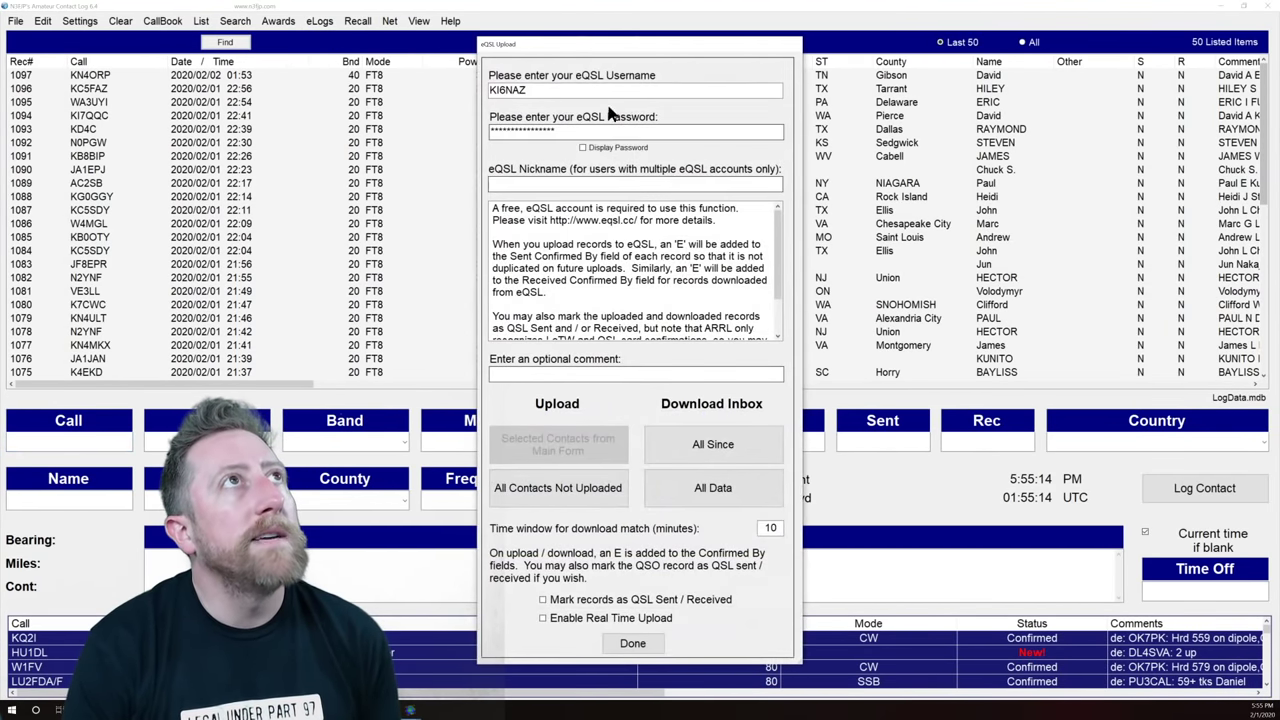
pyautogui.click(633, 644)
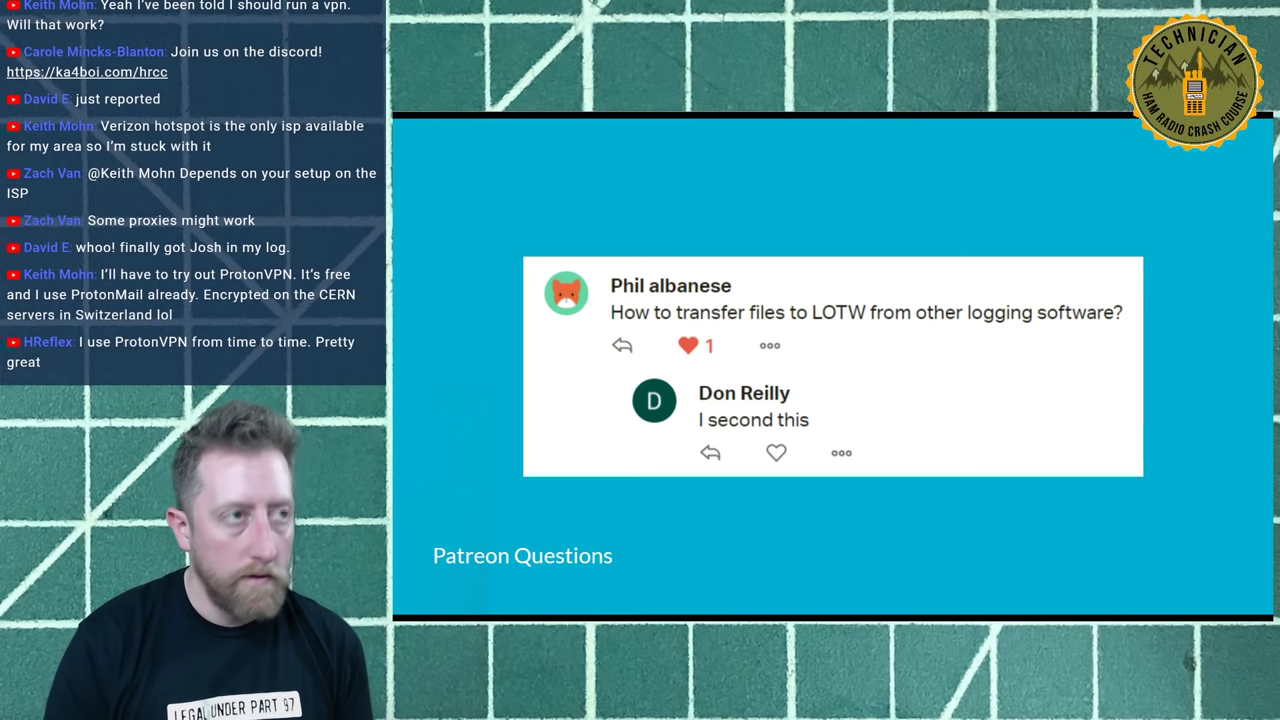
pyautogui.press('Right')
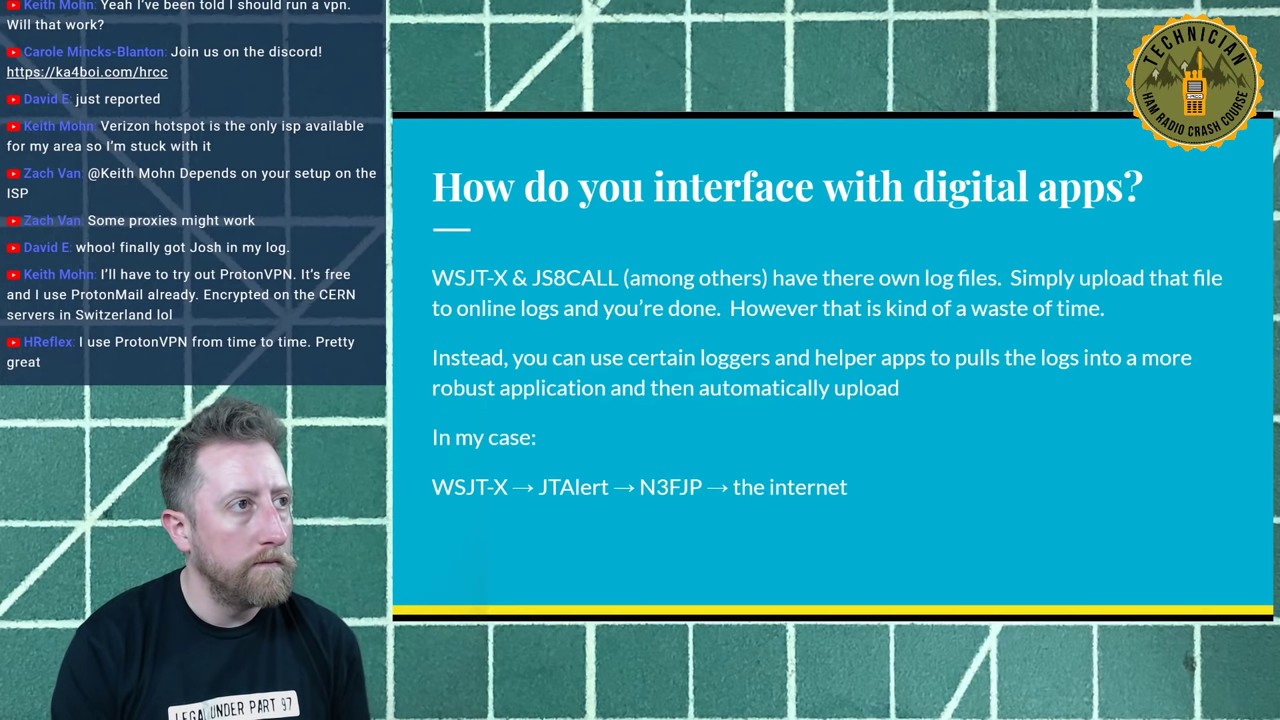
pyautogui.press('Left')
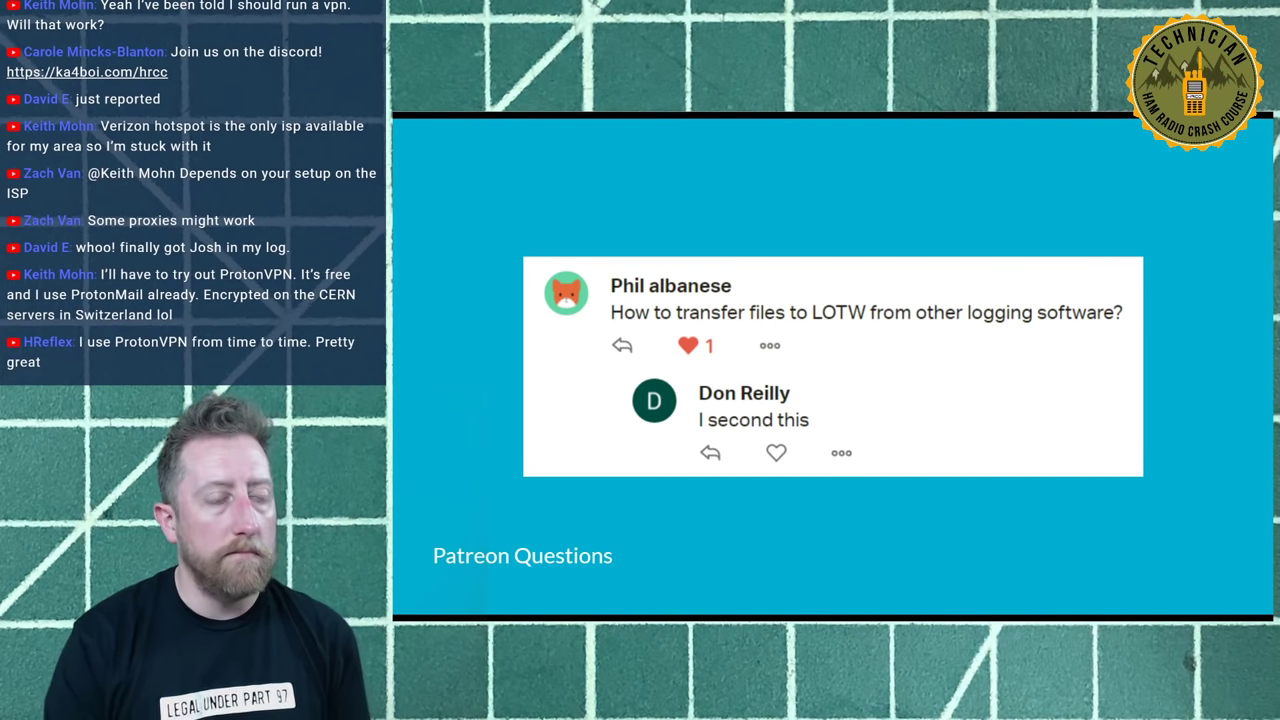
pyautogui.press('Escape')
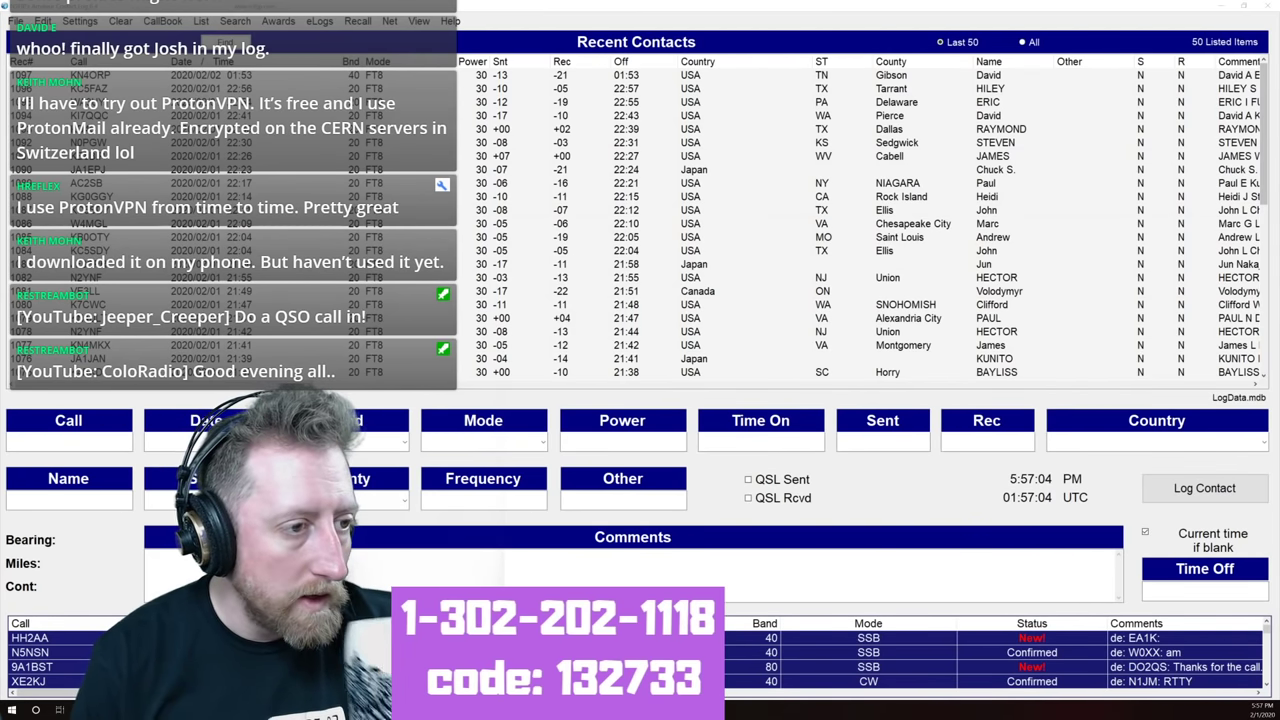
# - Bring WSJT-X and its waterfall in front of the contact log, choose the CQ message, and enable transmission on 40 m
pyautogui.hotkey('alt', 'Tab')
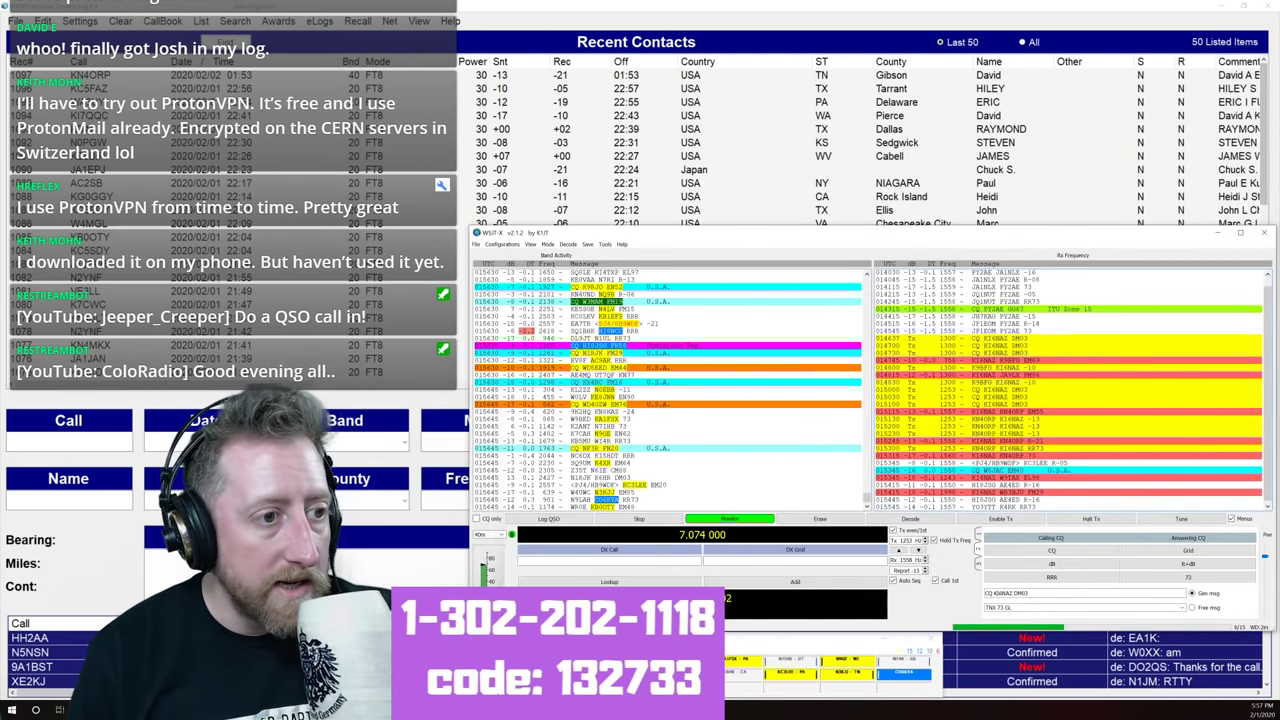
pyautogui.hotkey('alt', 'Tab')
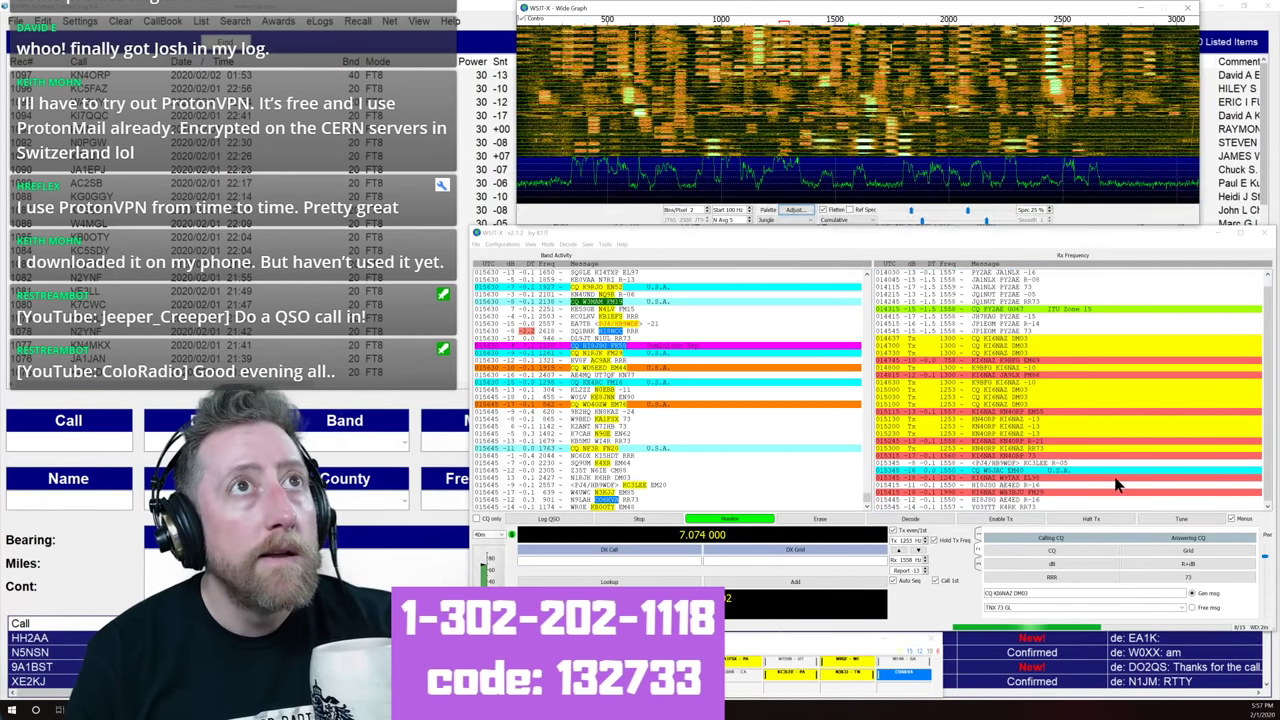
pyautogui.click(1034, 550)
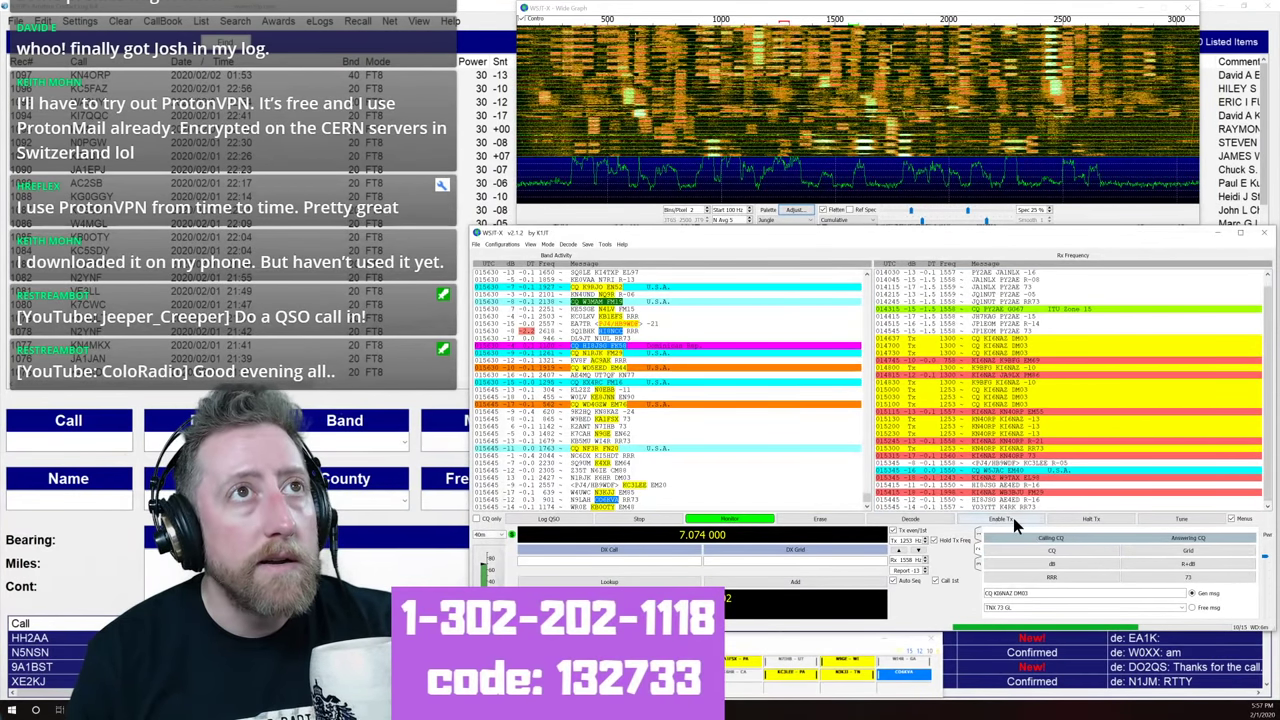
pyautogui.click(1013, 518)
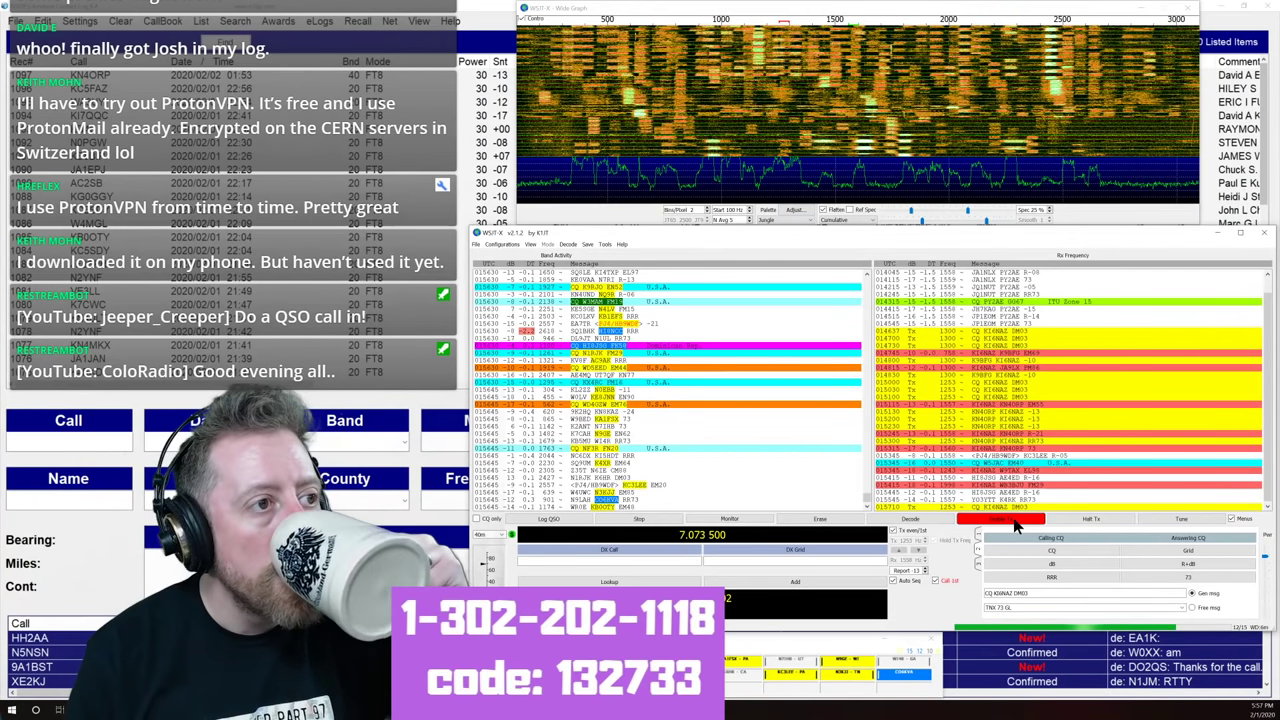